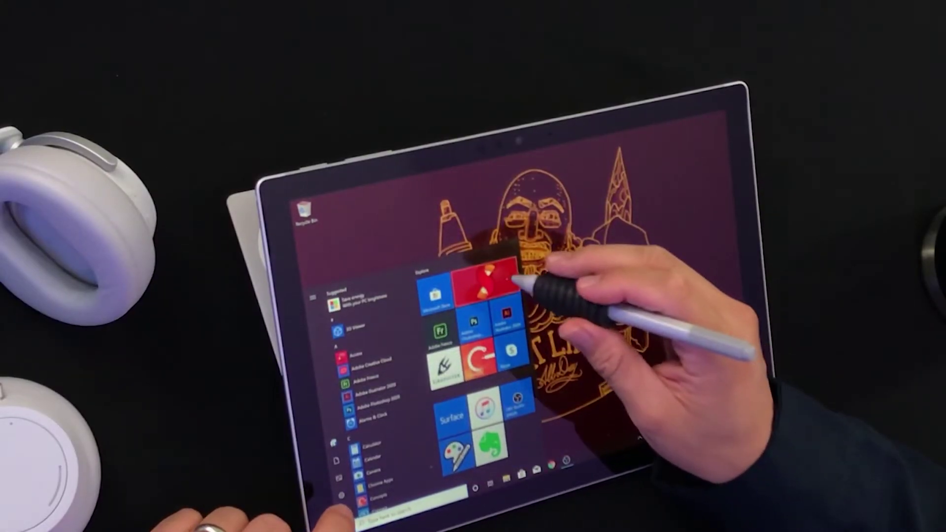
Launch Sketchable, choose the custom brush tool for the line drawing and hide the layers list
{"action": "left_click", "coordinate": [508, 281]}
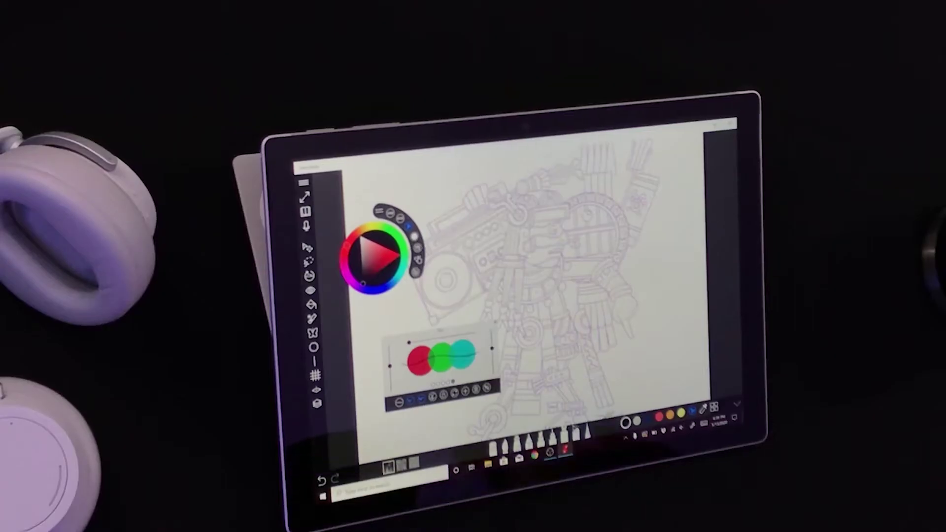
{"action": "scroll", "coordinate": [690, 222], "scroll_direction": "down", "scroll_amount": 5}
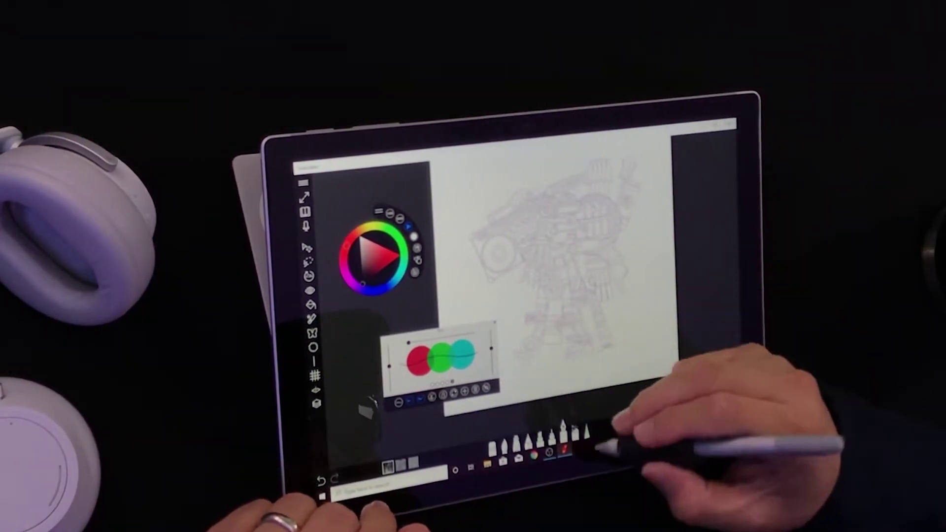
{"action": "left_click", "coordinate": [575, 434]}
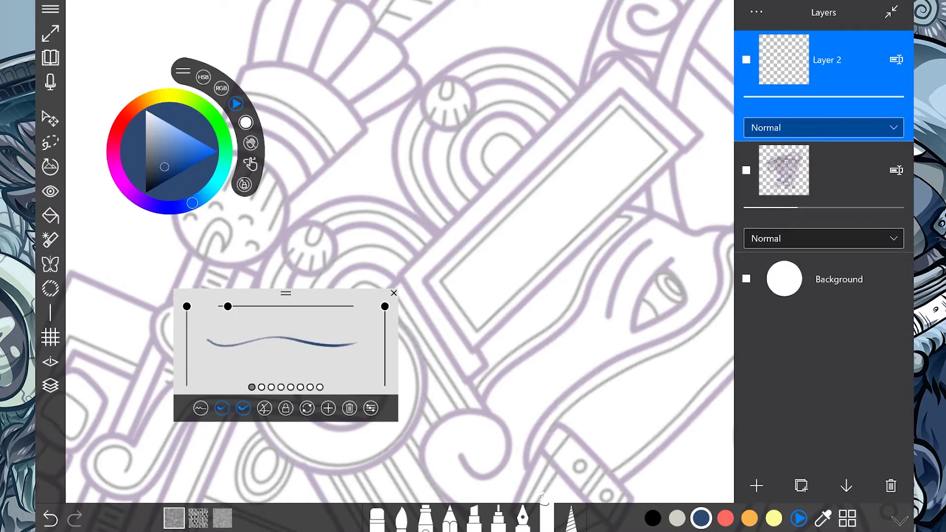
{"action": "left_click", "coordinate": [50, 385]}
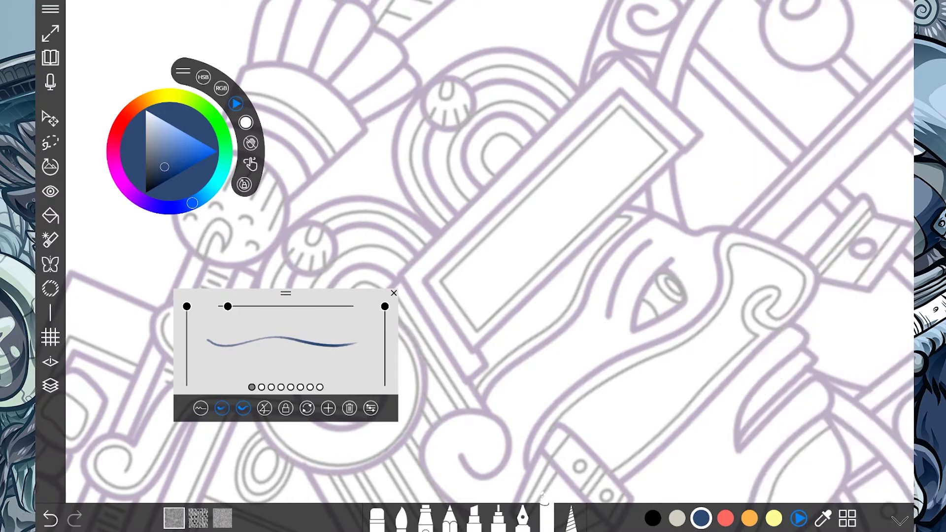
Cycle through the brush presets, including Blackboard Chalk and Scratch Board, and select the fifth preset
{"action": "left_click", "coordinate": [261, 388]}
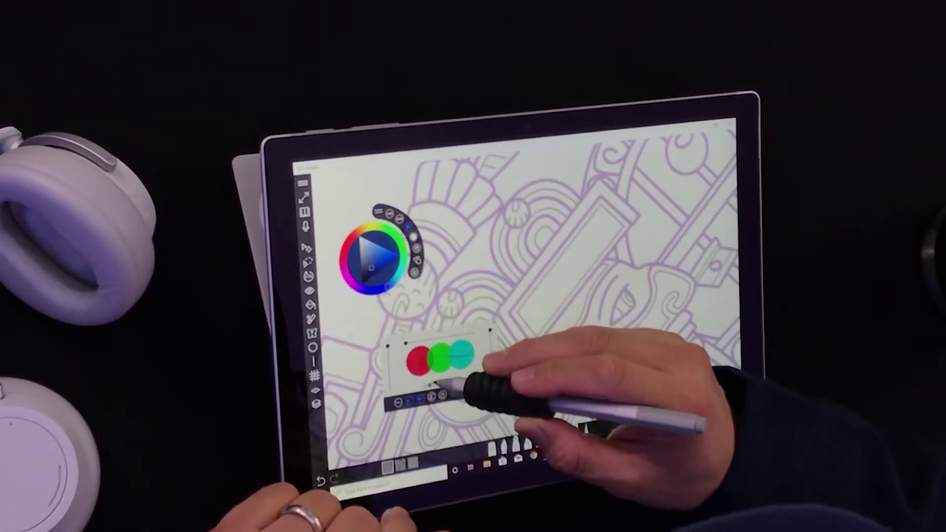
{"action": "left_click", "coordinate": [252, 387]}
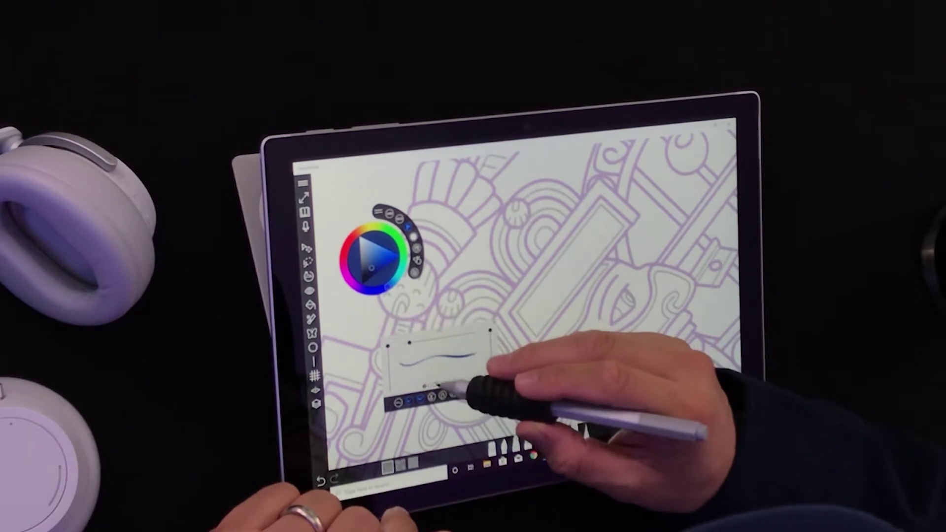
{"action": "left_click", "coordinate": [435, 385]}
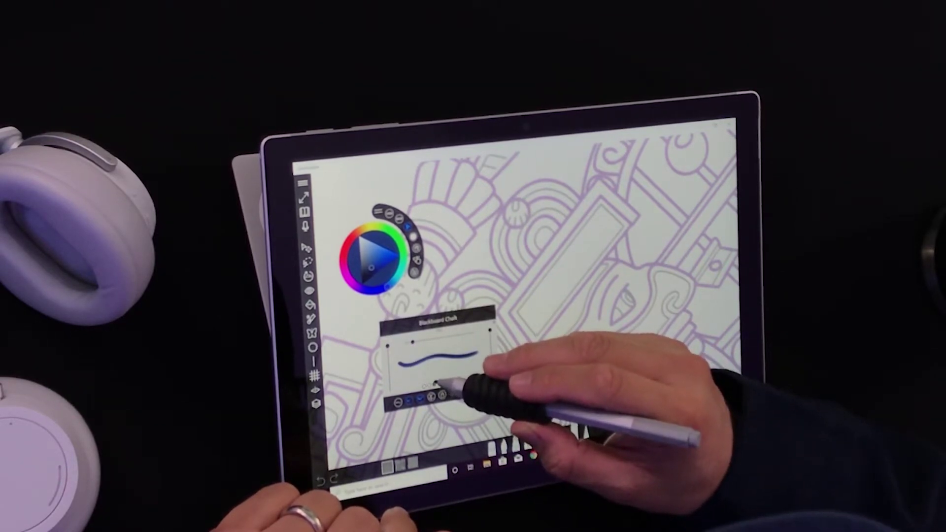
{"action": "left_click", "coordinate": [438, 385]}
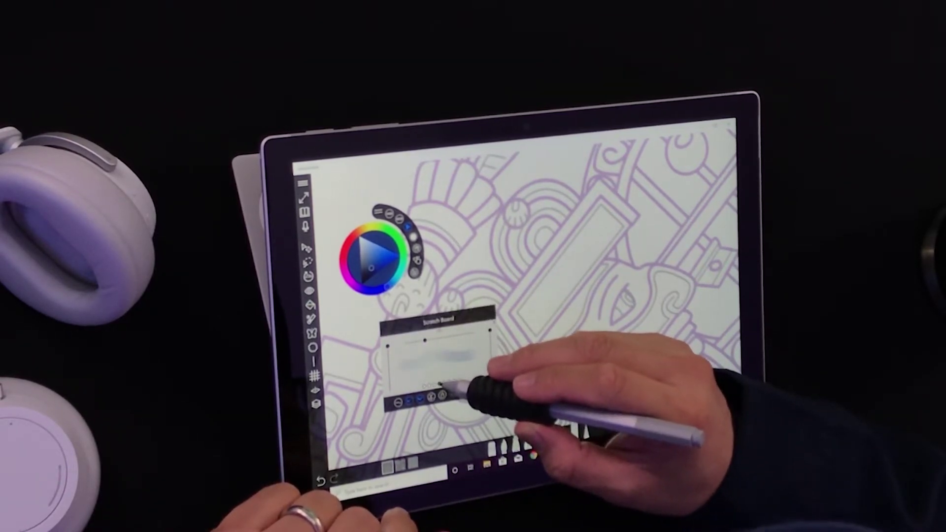
{"action": "left_click", "coordinate": [445, 383]}
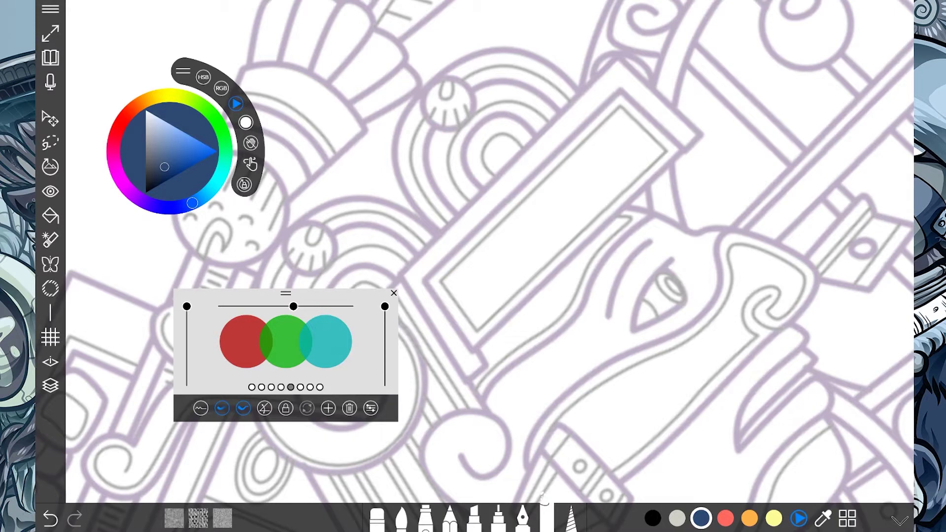
Paint a faint dark blue texture over the figure's head and face, and reduce the brush size
{"action": "left_click_drag", "start_coordinate": [596, 364], "coordinate": [527, 197]}
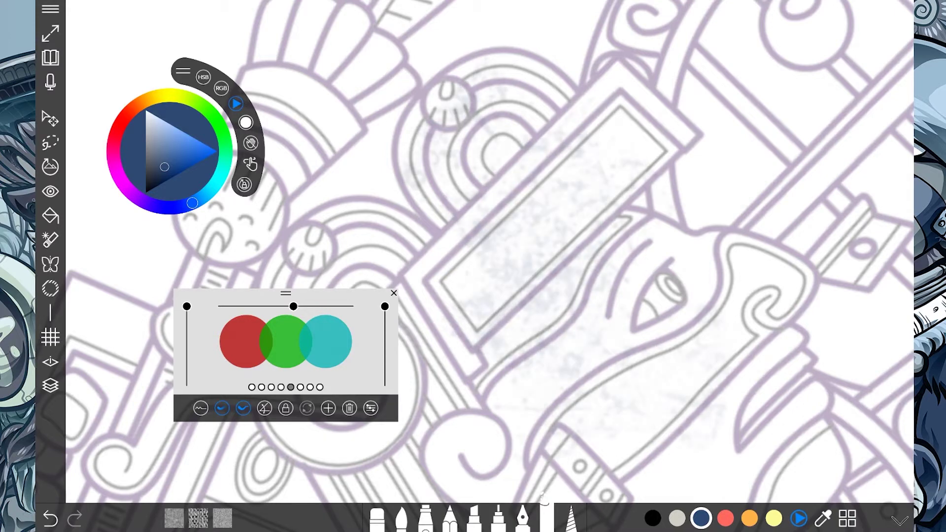
{"action": "scroll", "coordinate": [631, 199], "scroll_direction": "down", "scroll_amount": 4}
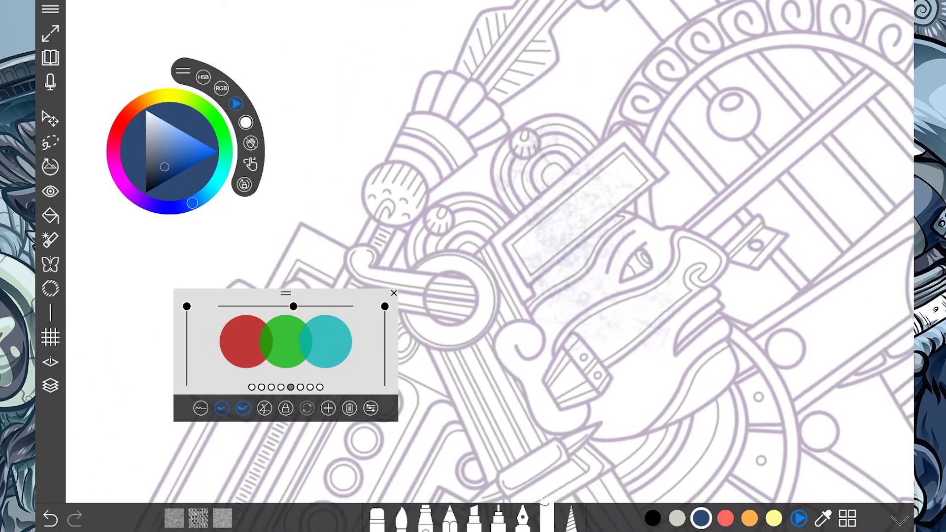
{"action": "left_click_drag", "start_coordinate": [293, 307], "coordinate": [249, 306]}
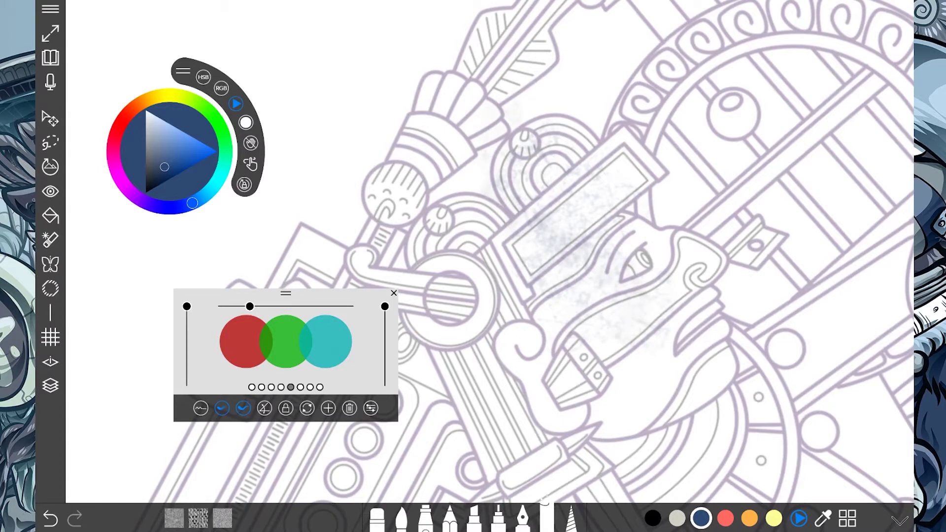
Set the colour to black, reduce the brush size further and shade a large cloudy patch on the blank canvas area
{"action": "left_click", "coordinate": [653, 518]}
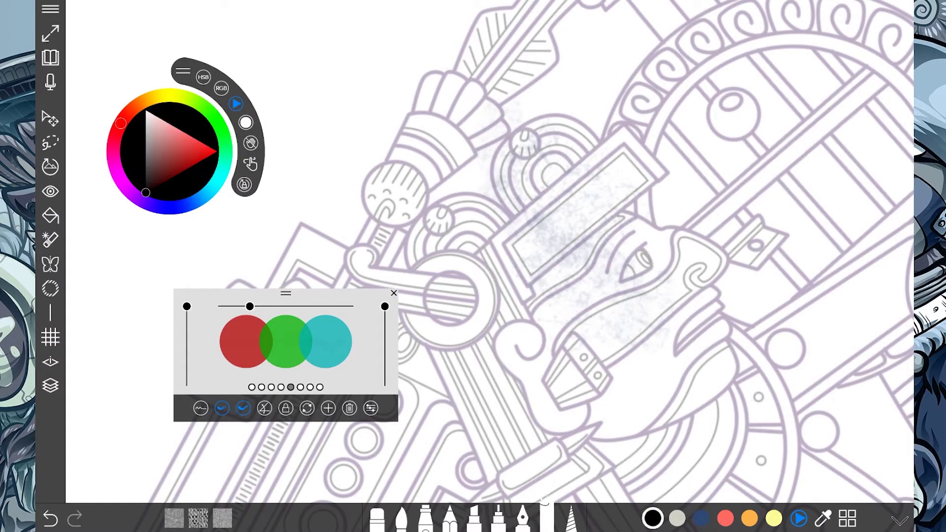
{"action": "left_click_drag", "start_coordinate": [394, 195], "coordinate": [611, 387]}
{"action": "scroll", "coordinate": [493, 198], "scroll_direction": "up", "scroll_amount": 3}
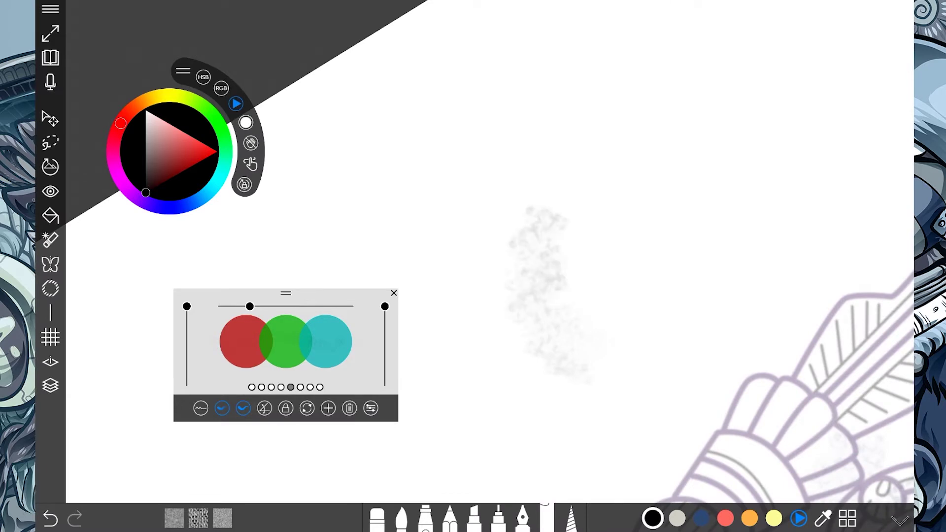
{"action": "left_click_drag", "start_coordinate": [250, 306], "coordinate": [237, 306]}
{"action": "left_click_drag", "start_coordinate": [246, 306], "coordinate": [244, 306]}
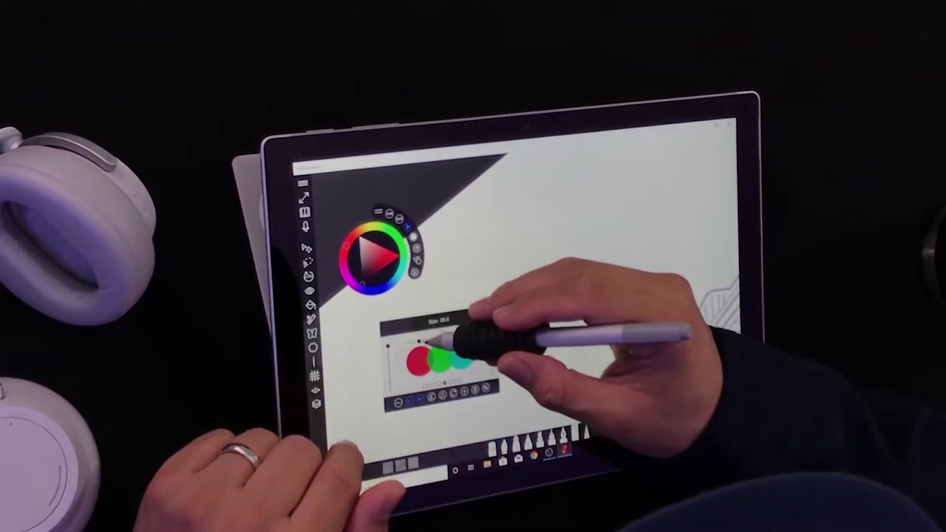
{"action": "left_click_drag", "start_coordinate": [425, 342], "coordinate": [414, 342]}
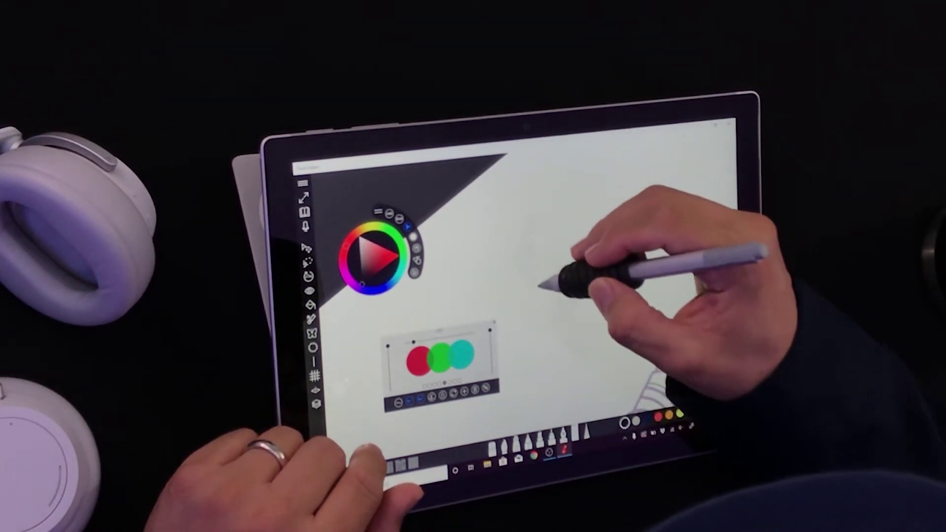
{"action": "mouse_move", "coordinate": [599, 300]}
{"action": "left_mouse_down"}
{"action": "mouse_move", "coordinate": [616, 373]}
{"action": "mouse_move", "coordinate": [539, 260]}
{"action": "mouse_move", "coordinate": [634, 345]}
{"action": "mouse_move", "coordinate": [579, 282]}
{"action": "mouse_move", "coordinate": [626, 274]}
{"action": "left_mouse_up"}
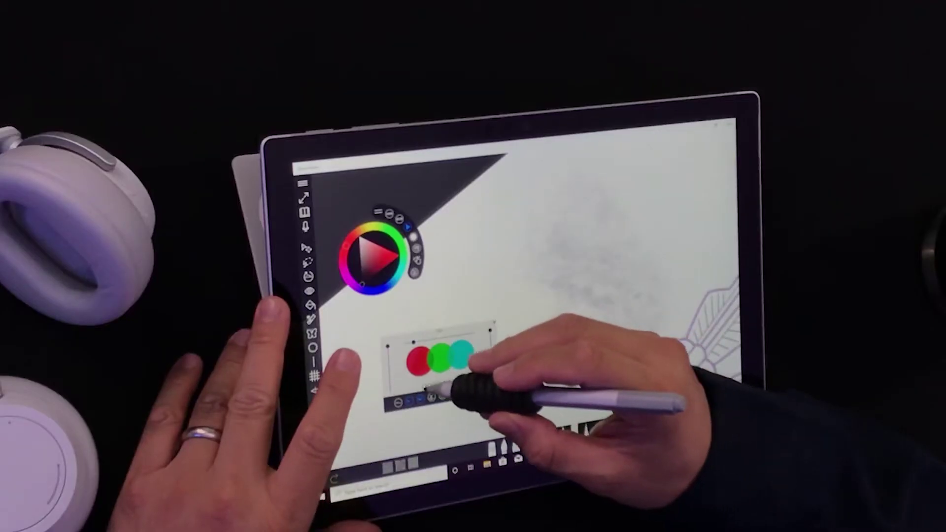
Select the first brush preset and draw curved black strokes beside and across the shaded patch
{"action": "left_click", "coordinate": [261, 387]}
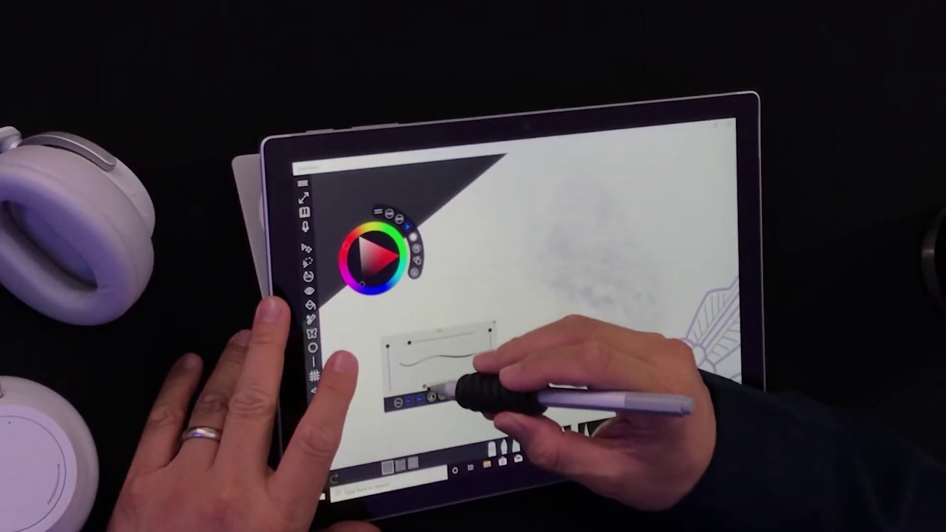
{"action": "mouse_move", "coordinate": [564, 348]}
{"action": "left_mouse_down"}
{"action": "mouse_move", "coordinate": [553, 318]}
{"action": "mouse_move", "coordinate": [528, 277]}
{"action": "left_mouse_up"}
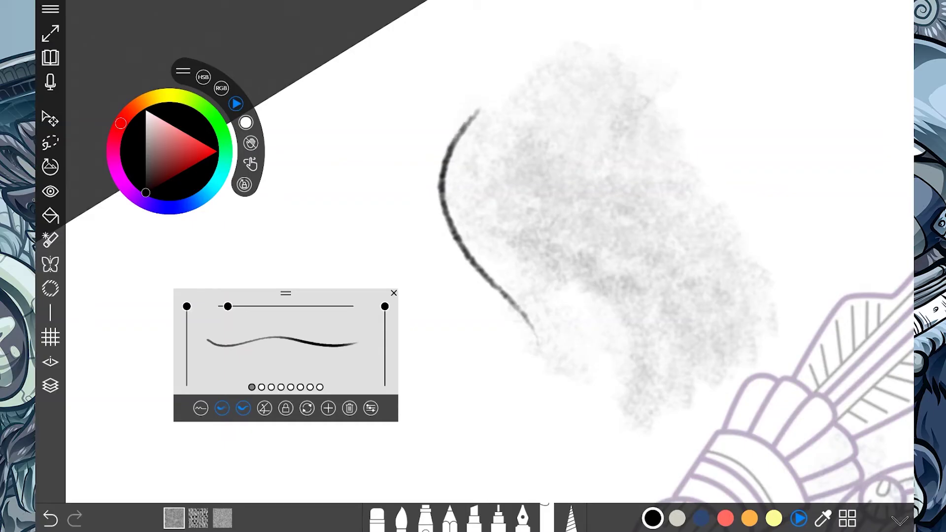
{"action": "left_click_drag", "start_coordinate": [611, 236], "coordinate": [641, 243]}
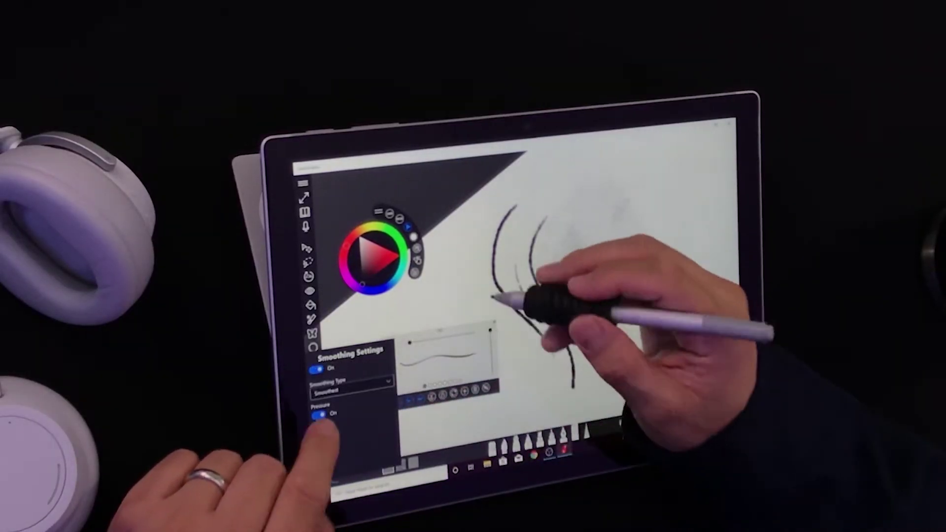
Draw an S-curve with smoothing on and set to Smoothest, and turn off the brush's two pressure options for another curve
{"action": "left_click", "coordinate": [605, 298]}
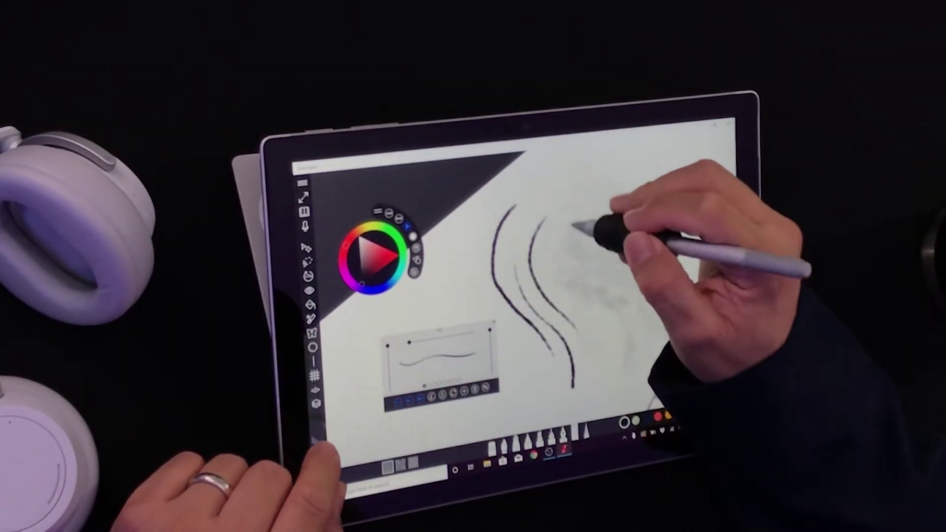
{"action": "mouse_move", "coordinate": [574, 194]}
{"action": "left_mouse_down"}
{"action": "mouse_move", "coordinate": [574, 247]}
{"action": "mouse_move", "coordinate": [602, 303]}
{"action": "left_mouse_up"}
{"action": "left_click_drag", "start_coordinate": [608, 340], "coordinate": [613, 372]}
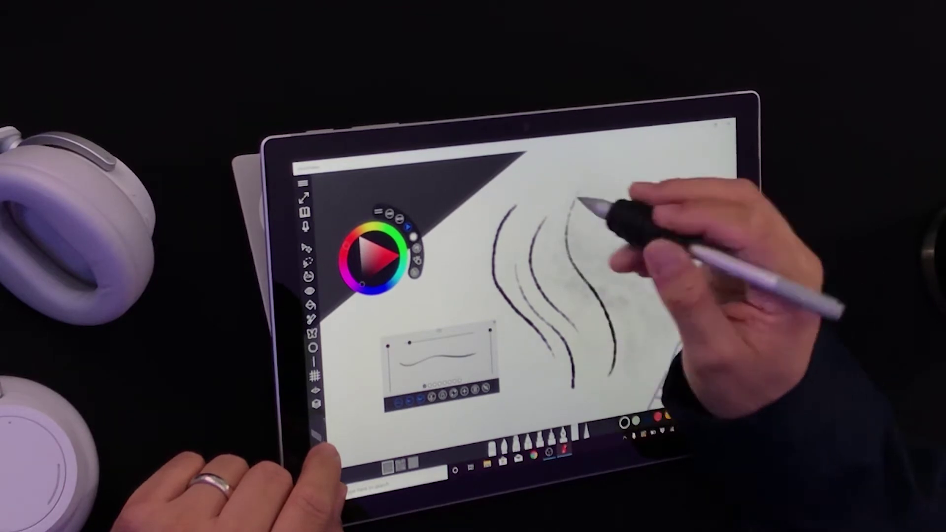
{"action": "left_click", "coordinate": [410, 400]}
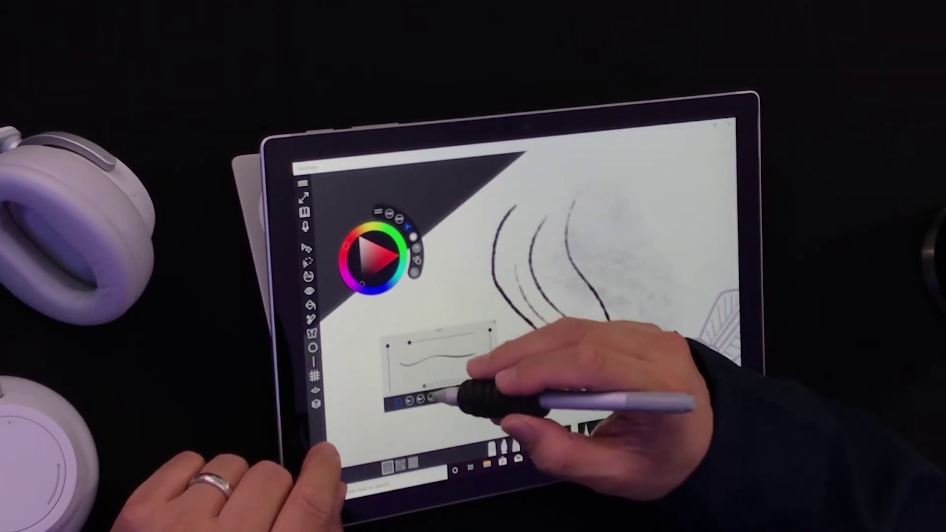
{"action": "left_click_drag", "start_coordinate": [622, 284], "coordinate": [617, 229]}
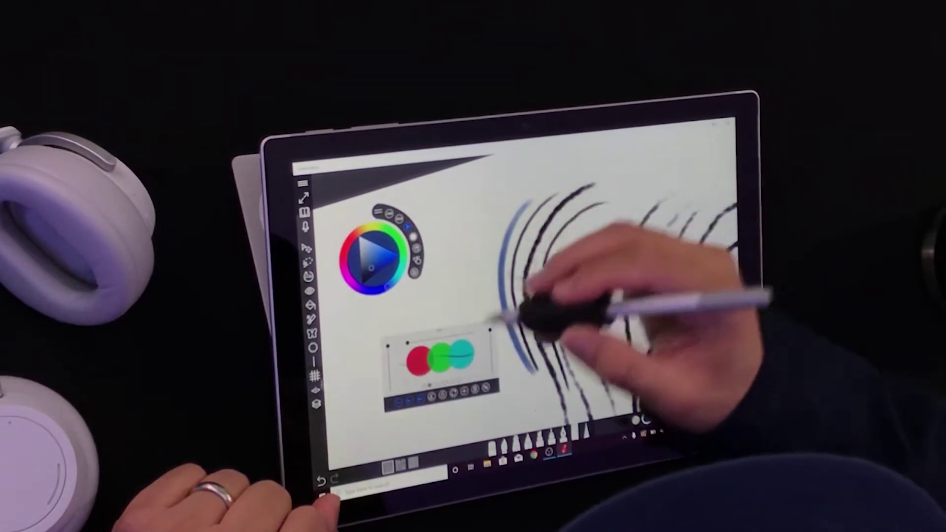
Draw a thin dark blue curve beside the black ones with the first preset, and switch the brush to Blackboard Chalk
{"action": "left_click", "coordinate": [424, 386]}
{"action": "mouse_move", "coordinate": [487, 226]}
{"action": "left_mouse_down"}
{"action": "mouse_move", "coordinate": [477, 260]}
{"action": "mouse_move", "coordinate": [510, 363]}
{"action": "left_mouse_up"}
{"action": "left_click", "coordinate": [436, 384]}
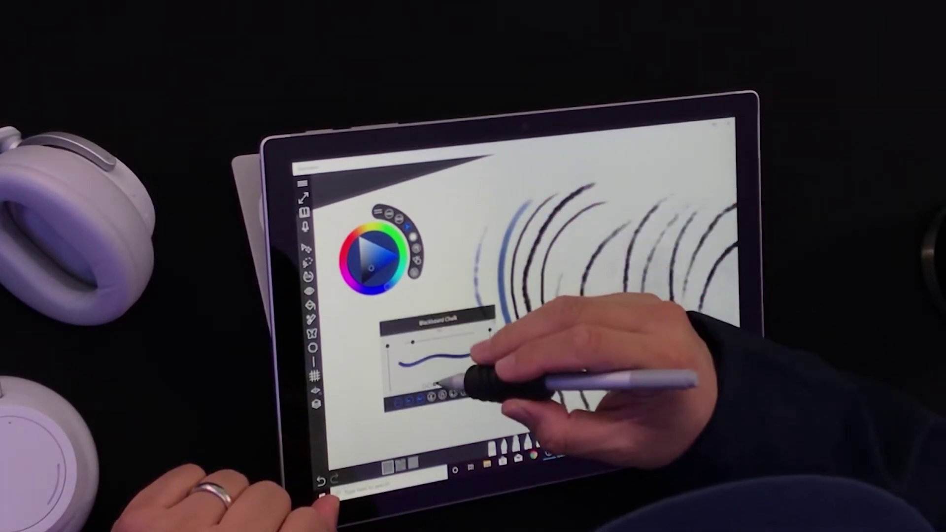
{"action": "scroll", "coordinate": [586, 301], "scroll_direction": "down", "scroll_amount": 3}
{"action": "left_click_drag", "start_coordinate": [580, 270], "coordinate": [674, 212]}
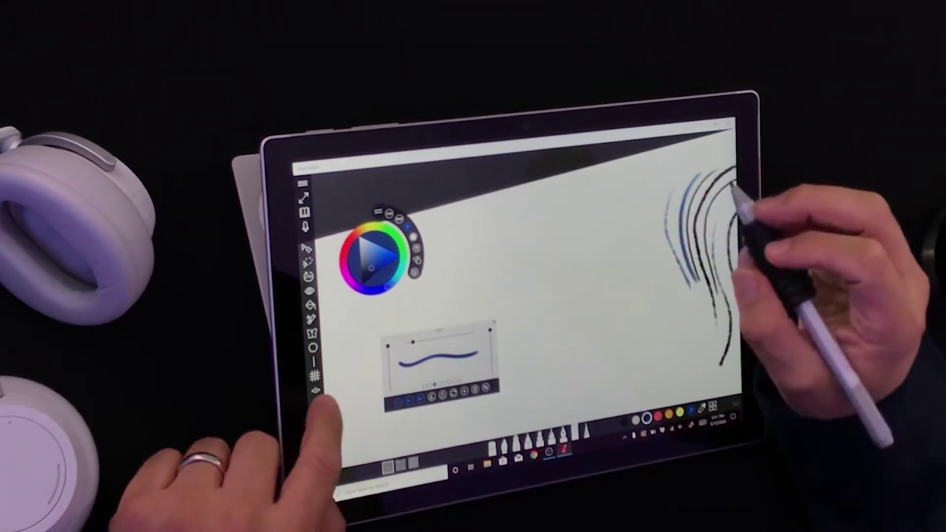
Fill the whole canvas with solid dark blue
{"action": "left_click", "coordinate": [316, 397]}
{"action": "left_click", "coordinate": [311, 305]}
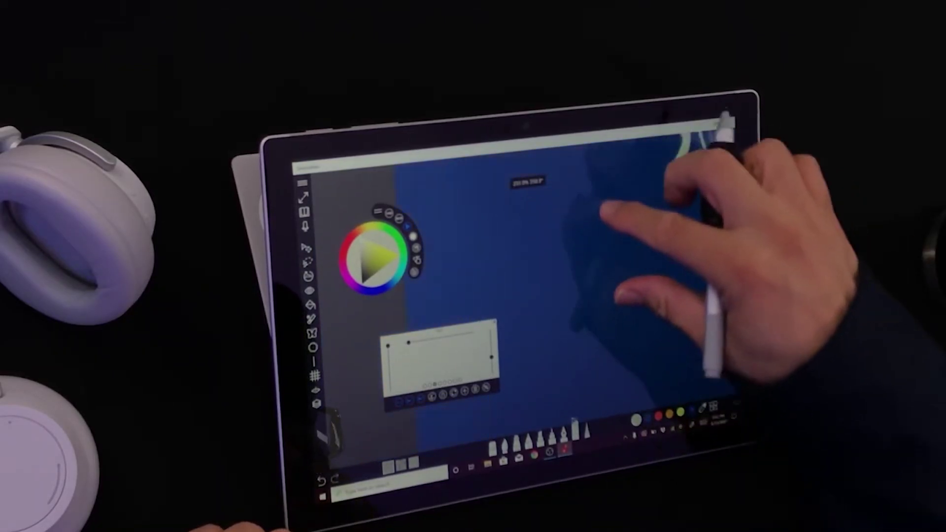
Change the shape guide to a rectangle and close the guide
{"action": "left_click", "coordinate": [312, 347]}
{"action": "left_click", "coordinate": [329, 323]}
{"action": "left_click", "coordinate": [349, 355]}
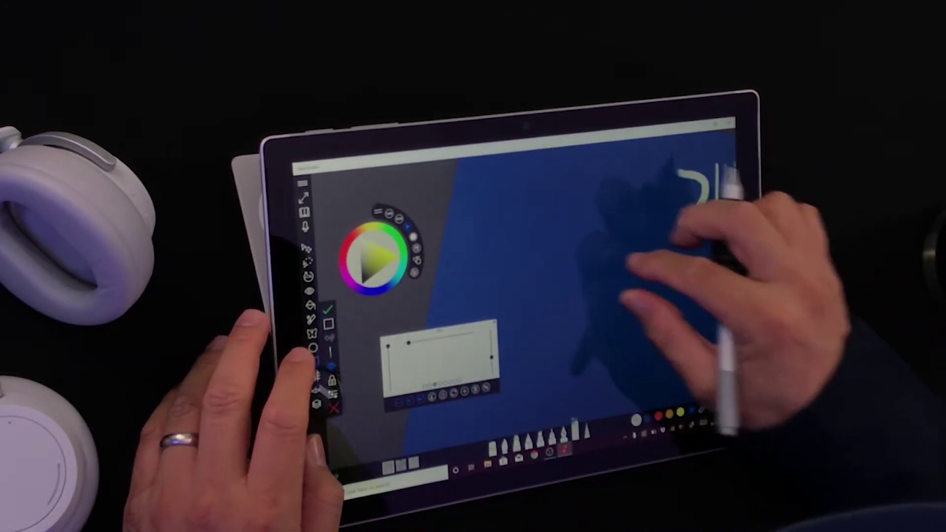
{"action": "left_click", "coordinate": [334, 408]}
{"action": "scroll", "coordinate": [700, 271], "scroll_direction": "down", "scroll_amount": 5}
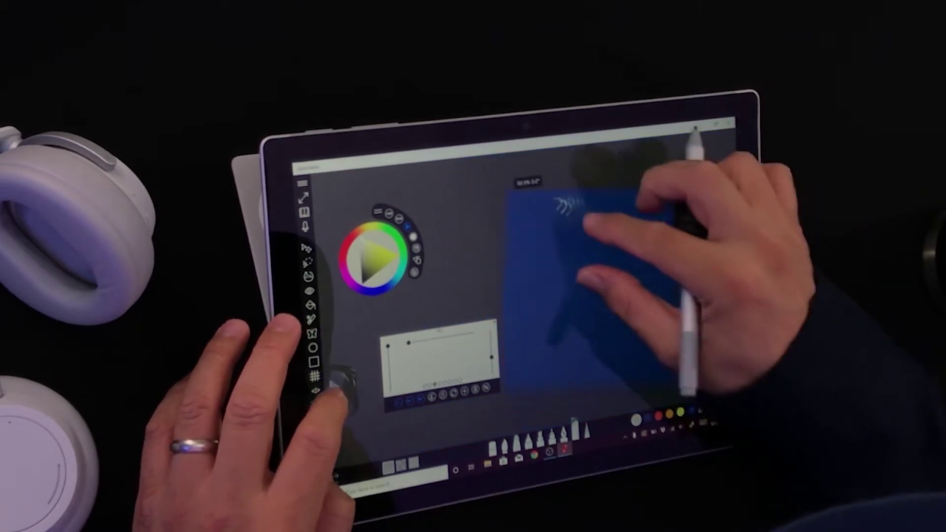
{"action": "scroll", "coordinate": [660, 288], "scroll_direction": "up", "scroll_amount": 1}
Activate the rectangle guide, enlarge it to trace a big square on the blue canvas, and shrink it to about half that size
{"action": "left_click", "coordinate": [313, 363]}
{"action": "scroll", "coordinate": [576, 269], "scroll_direction": "up", "scroll_amount": 3}
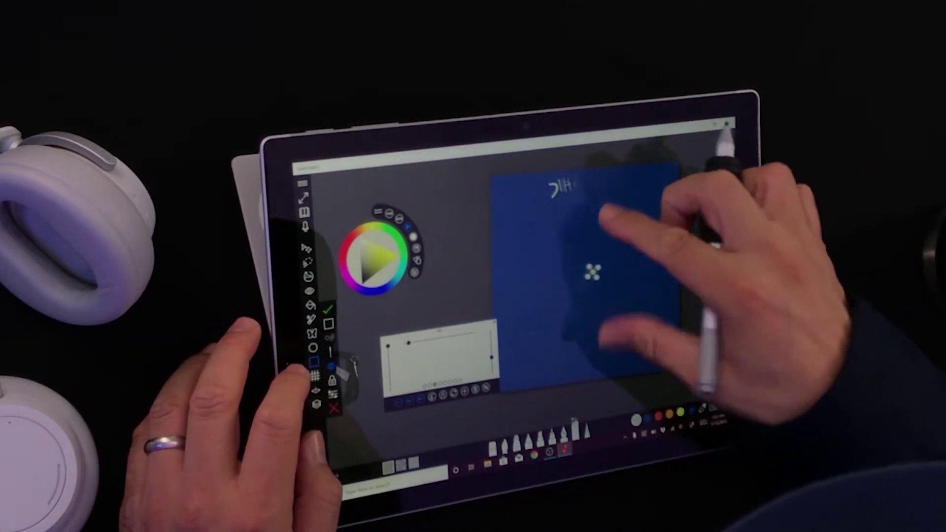
{"action": "scroll", "coordinate": [581, 275], "scroll_direction": "up", "scroll_amount": 5}
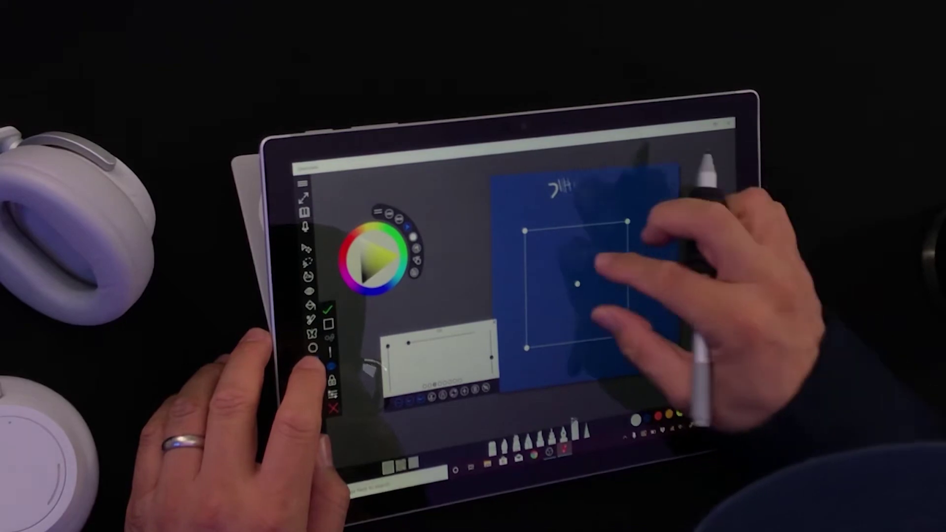
{"action": "scroll", "coordinate": [581, 280], "scroll_direction": "down", "scroll_amount": 4}
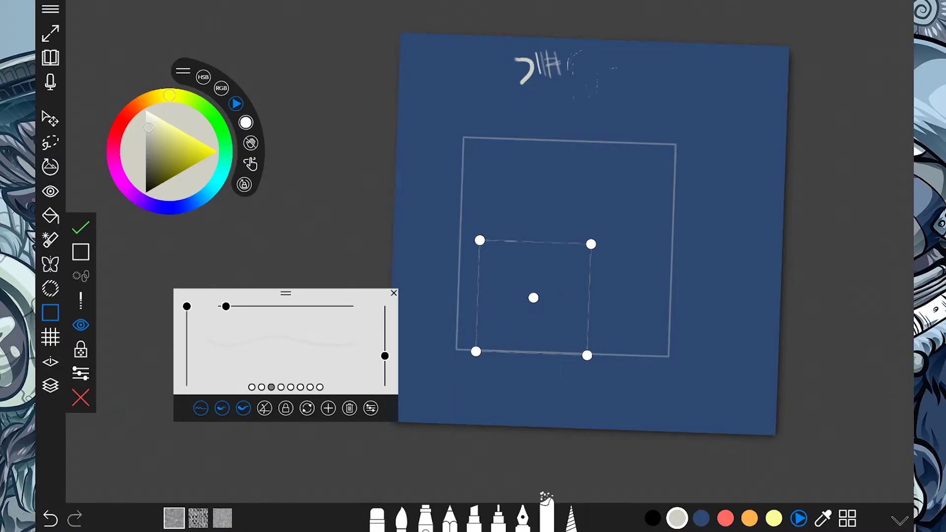
Reposition the smaller square guide around the big square, trace parts of its edges in light grey, and dismiss the guide
{"action": "left_click_drag", "start_coordinate": [534, 298], "coordinate": [615, 229]}
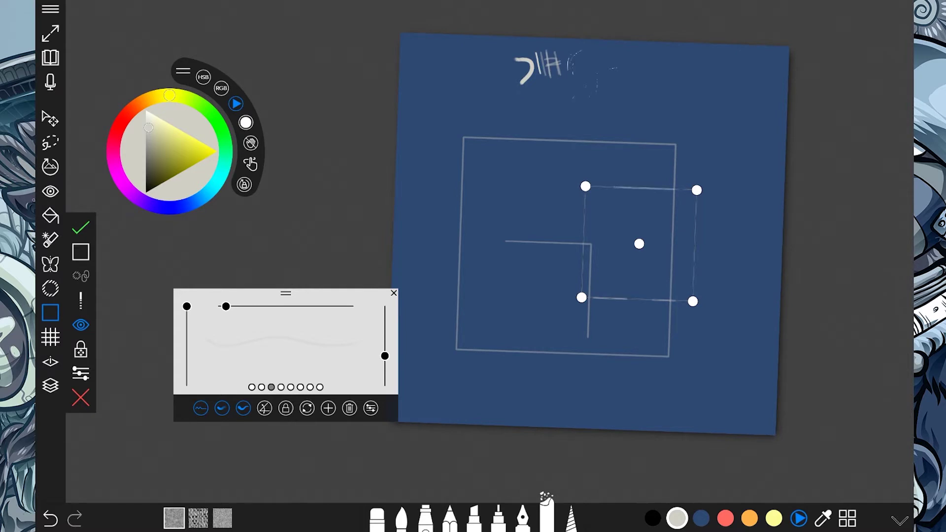
{"action": "left_click_drag", "start_coordinate": [639, 244], "coordinate": [536, 160]}
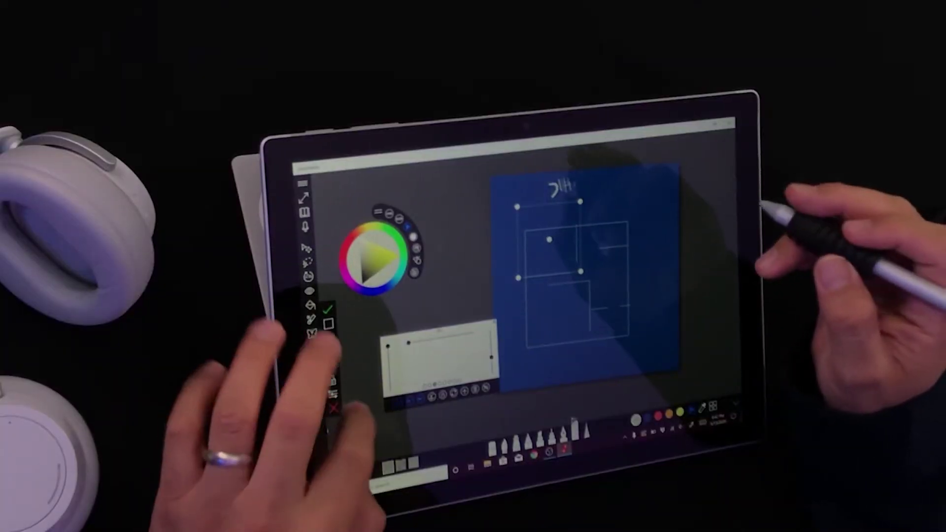
{"action": "left_click", "coordinate": [314, 361]}
{"action": "scroll", "coordinate": [522, 273], "scroll_direction": "up", "scroll_amount": 5}
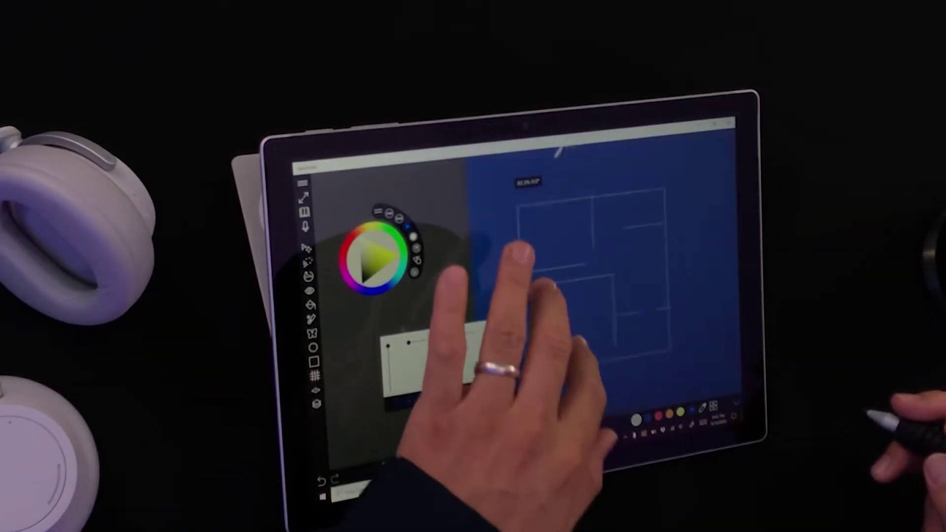
Sketch short light hatch marks with the thin chalk brush over the line inside the traced square on the blue canvas
{"action": "scroll", "coordinate": [489, 239], "scroll_direction": "up", "scroll_amount": 4}
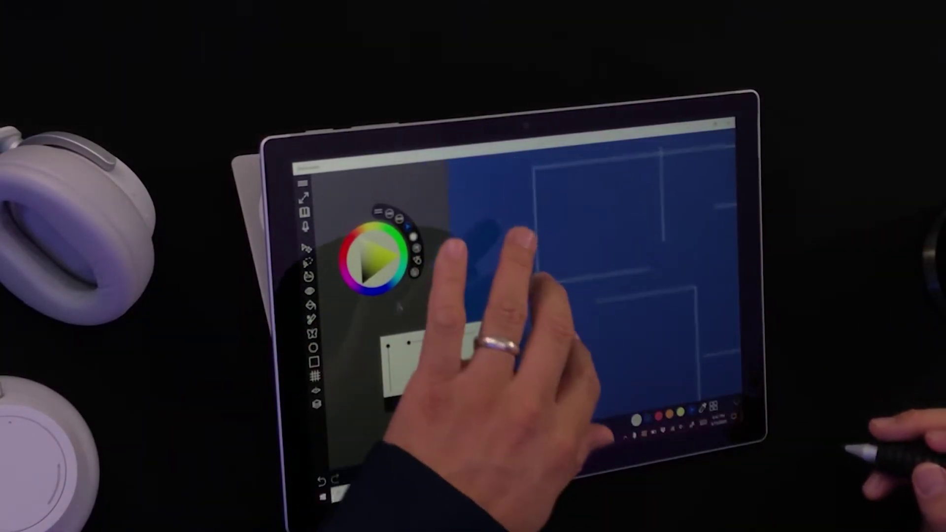
{"action": "scroll", "coordinate": [542, 271], "scroll_direction": "down", "scroll_amount": 3}
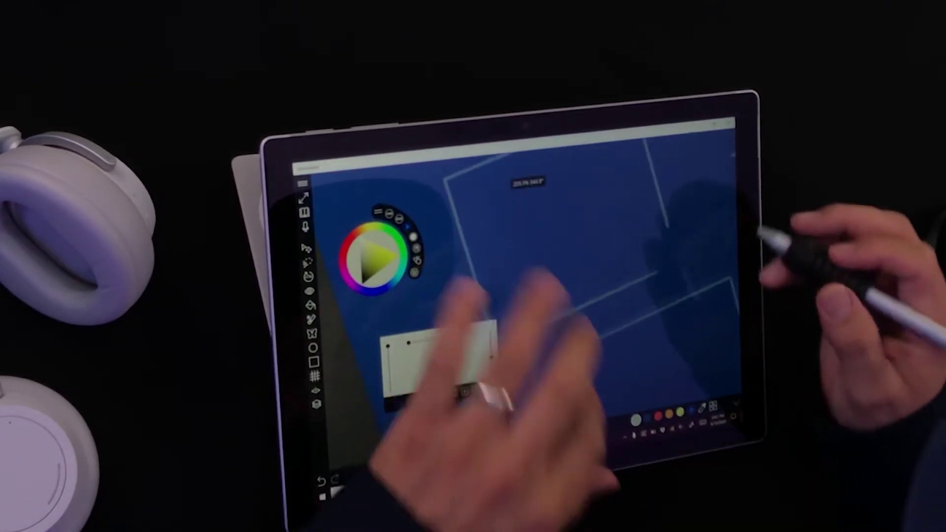
{"action": "left_click", "coordinate": [419, 466]}
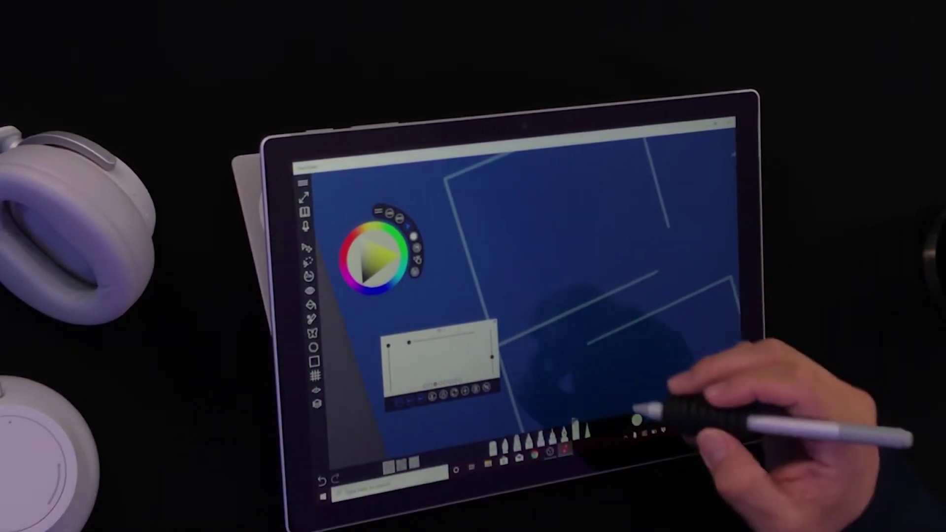
{"action": "left_click", "coordinate": [364, 240]}
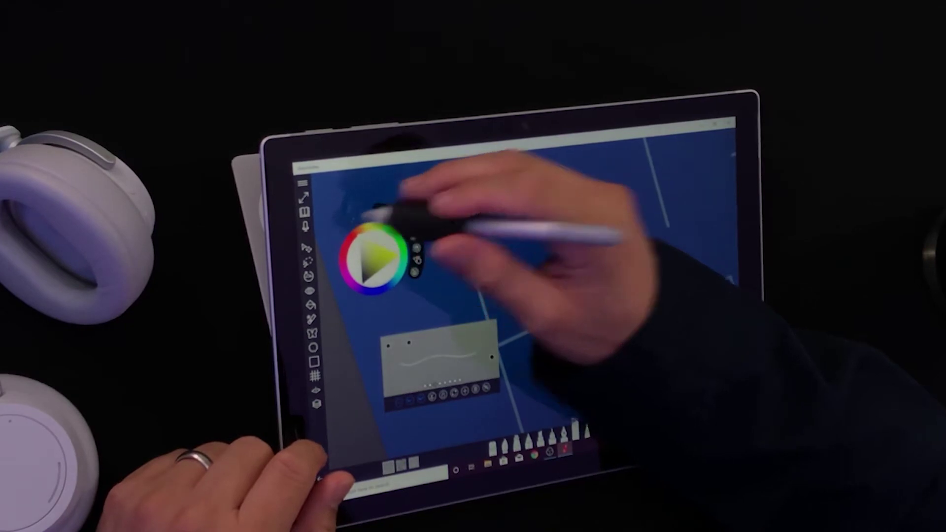
{"action": "left_click_drag", "start_coordinate": [603, 243], "coordinate": [632, 313]}
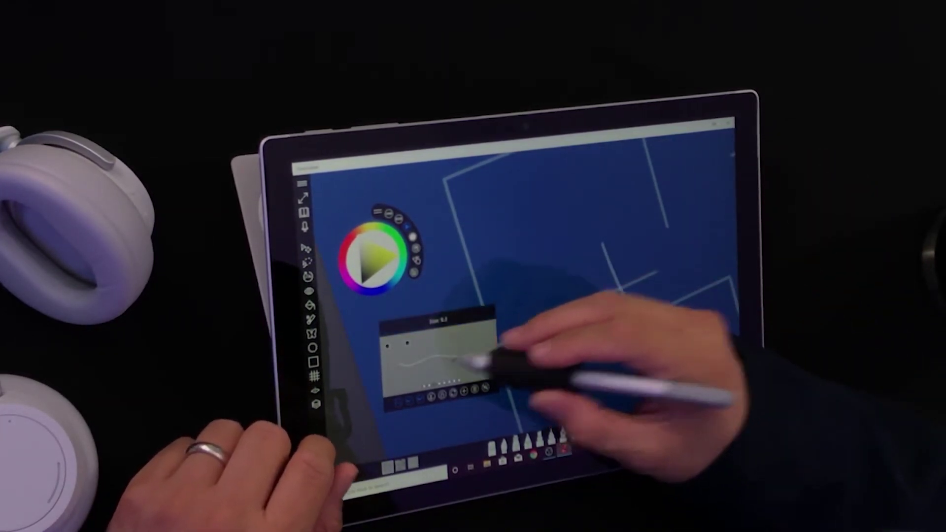
{"action": "scroll", "coordinate": [621, 232], "scroll_direction": "up", "scroll_amount": 1}
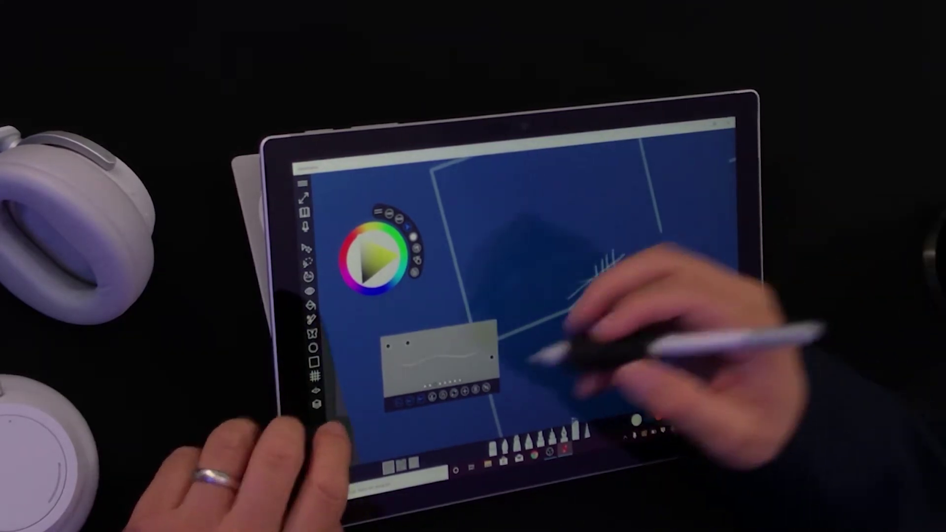
Switch to the fourth brush preset and paint broad, multi-line light strokes, including overlapping diagonal ones, on the blue canvas
{"action": "left_click", "coordinate": [440, 382]}
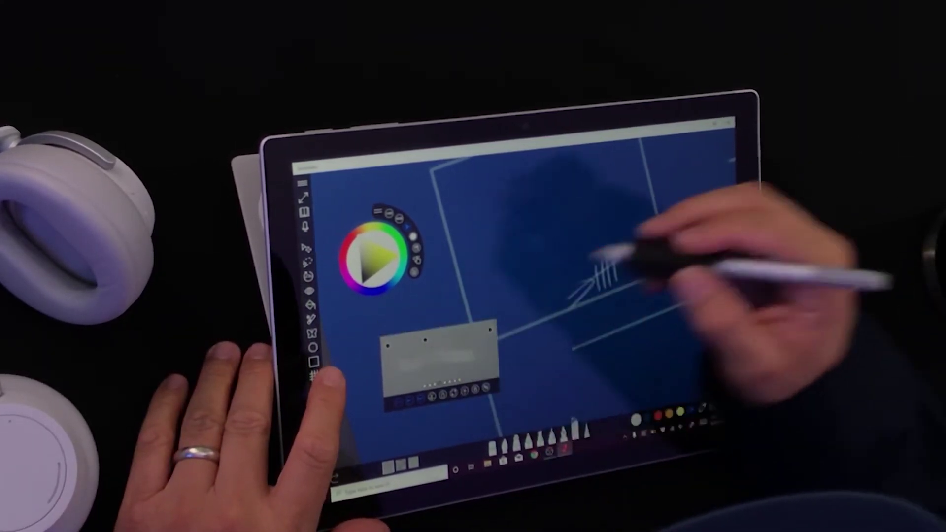
{"action": "scroll", "coordinate": [660, 247], "scroll_direction": "down", "scroll_amount": 5}
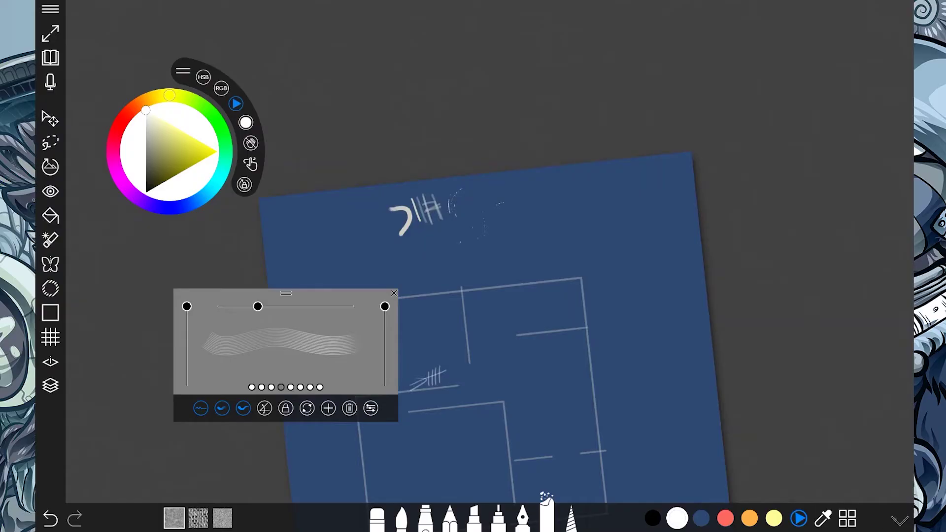
{"action": "scroll", "coordinate": [473, 295], "scroll_direction": "up", "scroll_amount": 5}
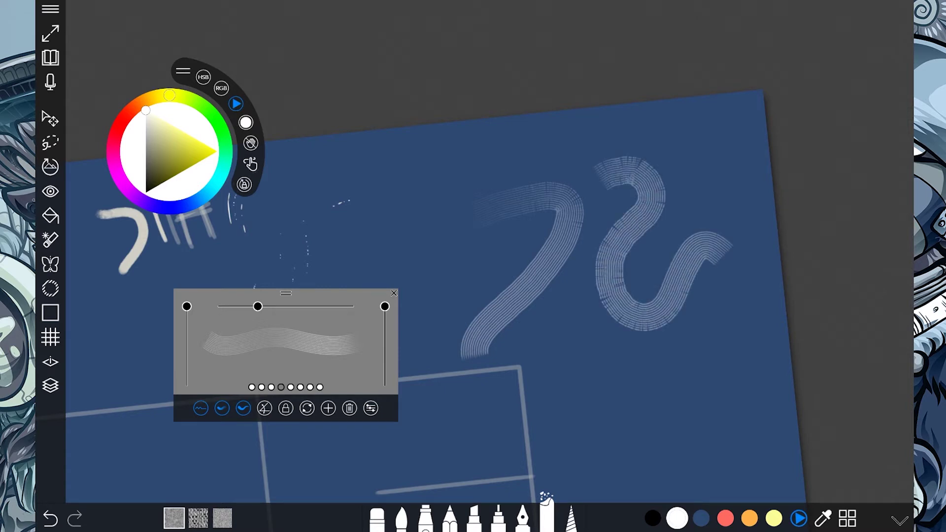
{"action": "left_click_drag", "start_coordinate": [682, 347], "coordinate": [576, 460]}
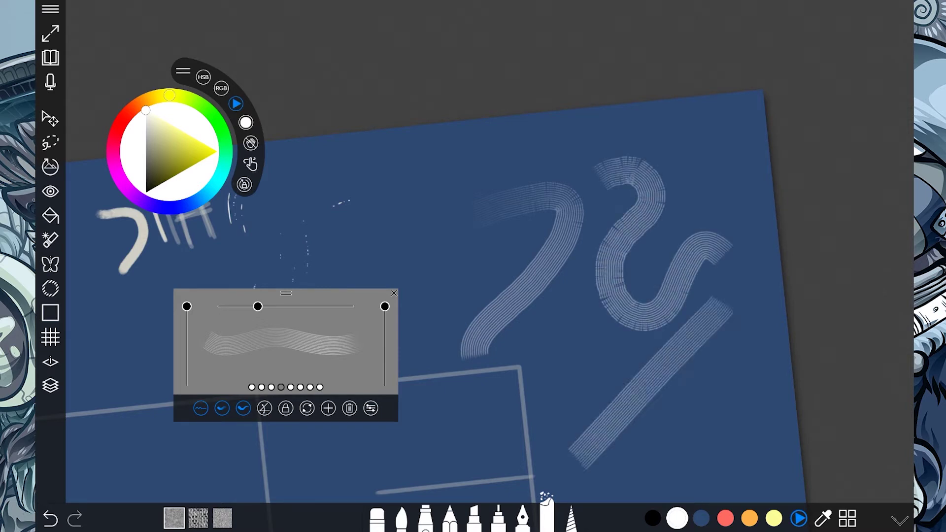
{"action": "left_click_drag", "start_coordinate": [685, 322], "coordinate": [554, 444]}
{"action": "left_click_drag", "start_coordinate": [654, 328], "coordinate": [535, 442]}
{"action": "mouse_move", "coordinate": [660, 357]}
{"action": "left_mouse_down"}
{"action": "mouse_move", "coordinate": [563, 452]}
{"action": "mouse_move", "coordinate": [601, 428]}
{"action": "left_mouse_up"}
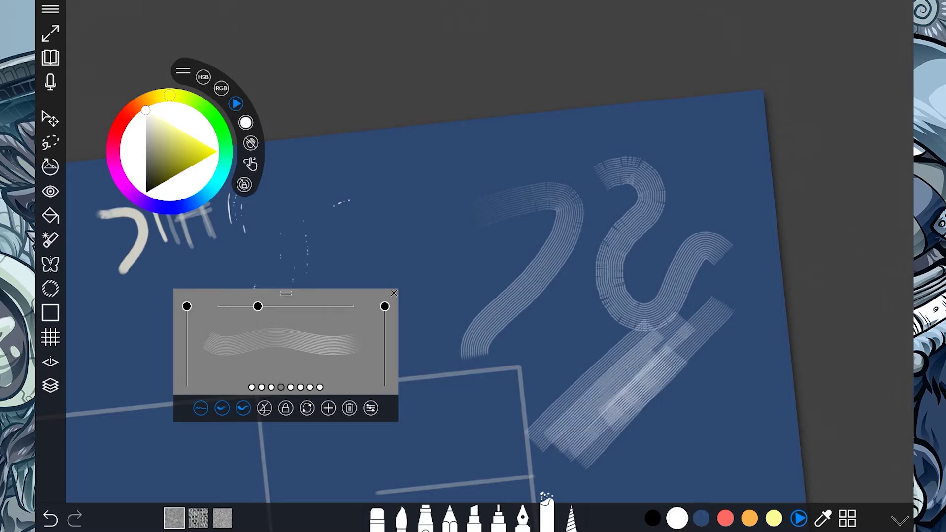
Select the fifth brush preset and try it in light strokes on the blue canvas
{"action": "left_click", "coordinate": [291, 387]}
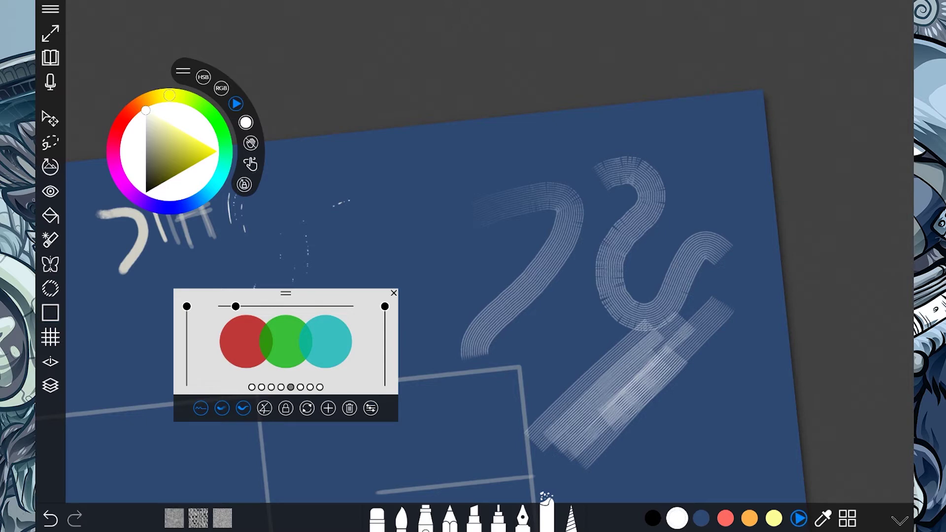
{"action": "left_click_drag", "start_coordinate": [616, 221], "coordinate": [566, 163]}
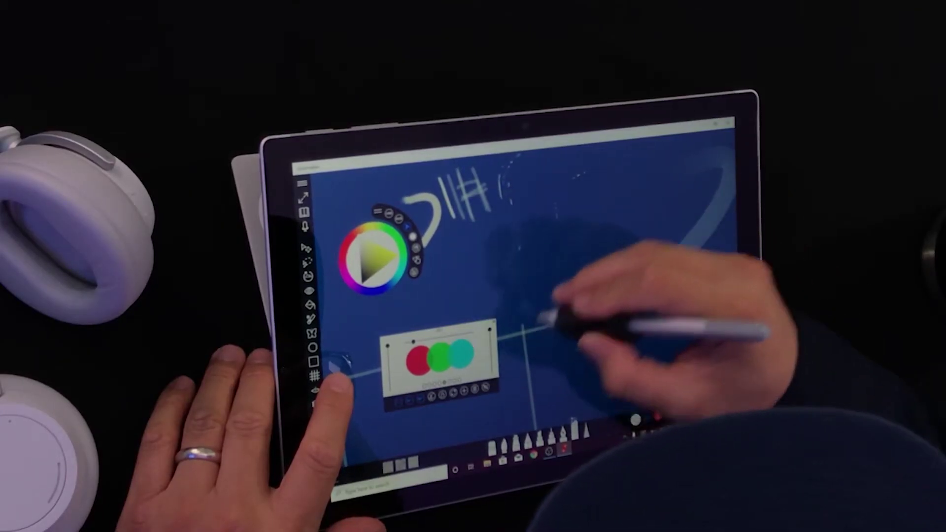
{"action": "left_click_drag", "start_coordinate": [547, 207], "coordinate": [660, 275]}
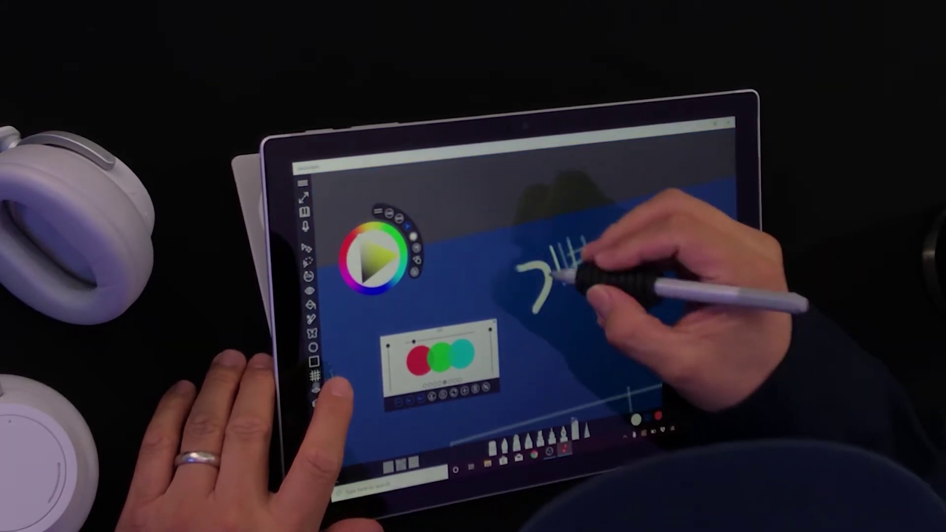
Hide Layer 2, add a new layer above it, and set the brush colour to dark blue
{"action": "left_click", "coordinate": [317, 404]}
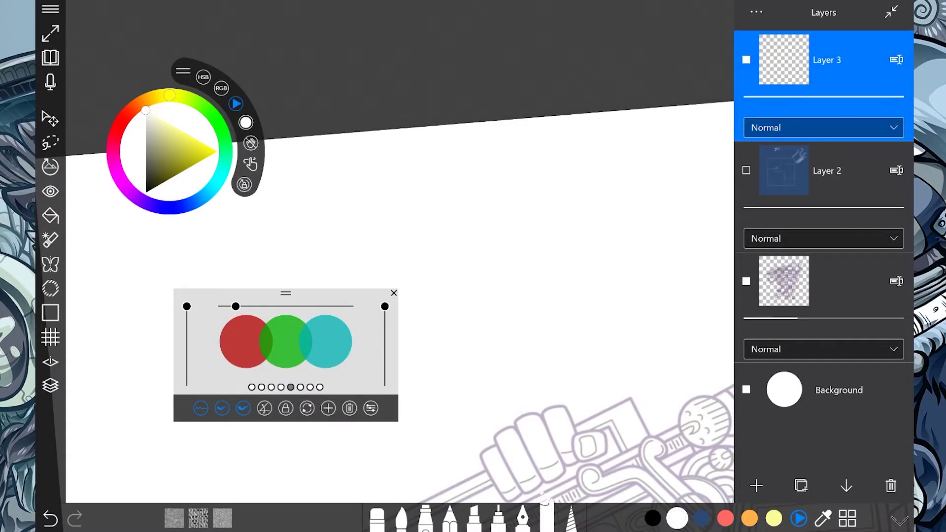
{"action": "left_click", "coordinate": [51, 386]}
{"action": "left_click", "coordinate": [701, 518]}
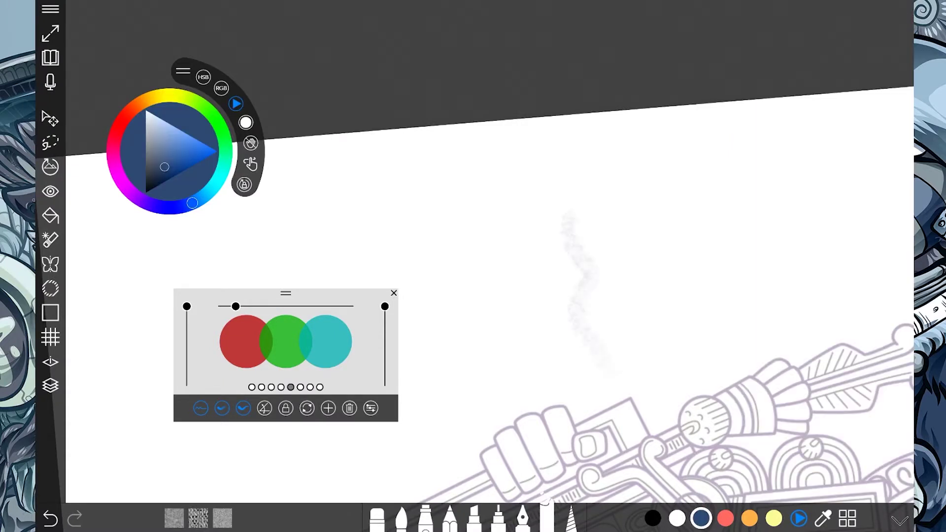
Shade textured dark blue patches with the fifth and sixth brush presets and reduce the sixth brush's size to 91.2
{"action": "scroll", "coordinate": [586, 281], "scroll_direction": "up", "scroll_amount": 5}
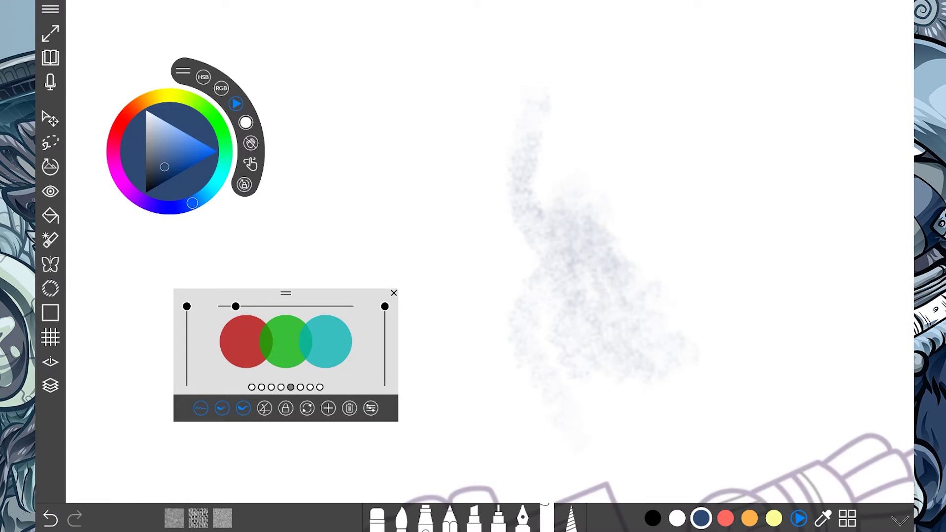
{"action": "left_click", "coordinate": [262, 388]}
{"action": "left_click", "coordinate": [271, 387]}
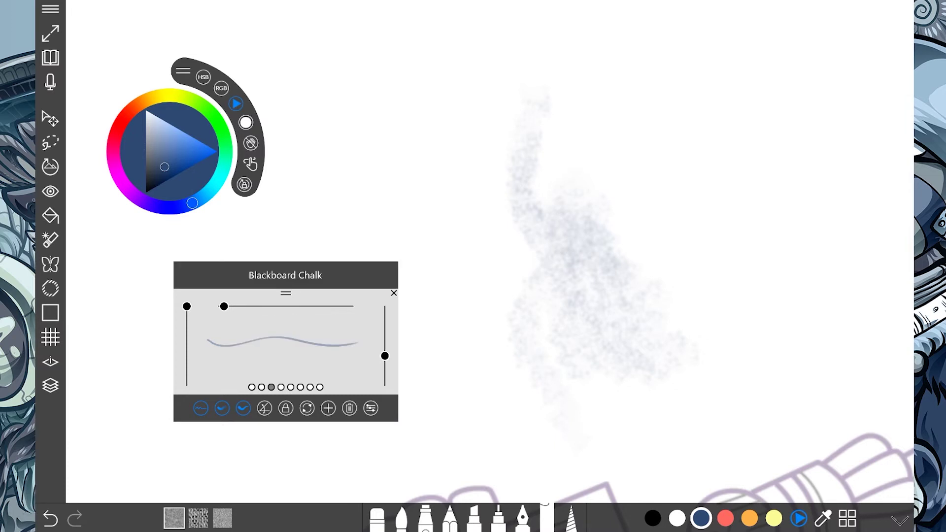
{"action": "left_click", "coordinate": [281, 388]}
{"action": "left_click", "coordinate": [291, 387]}
{"action": "left_click", "coordinate": [301, 387]}
{"action": "left_click_drag", "start_coordinate": [451, 163], "coordinate": [508, 306]}
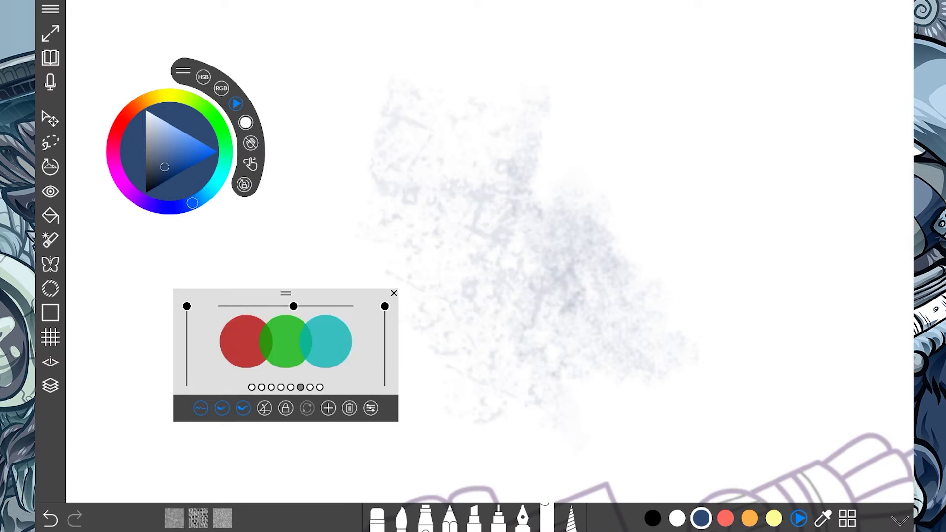
{"action": "left_click_drag", "start_coordinate": [294, 306], "coordinate": [282, 306]}
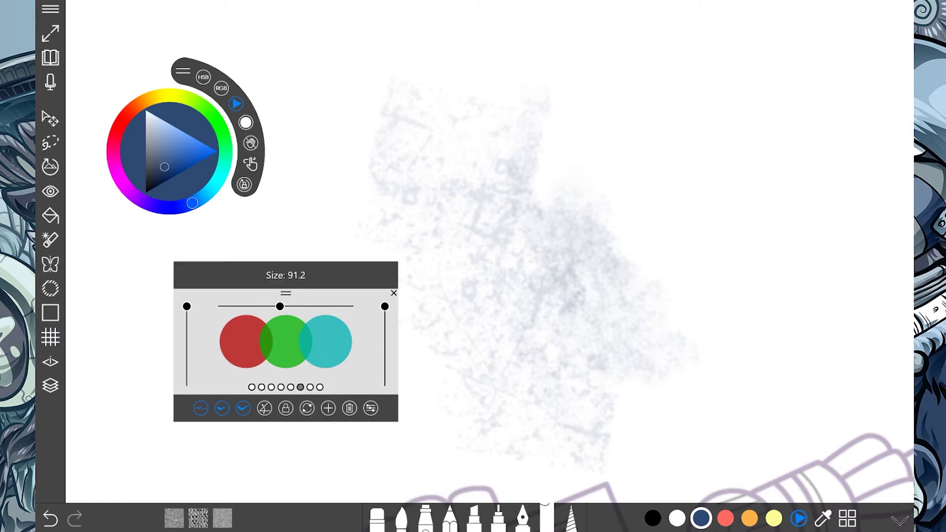
Test the seventh brush preset, switch to the eighth, and paint overlapping broad striped strokes beside the textured patches
{"action": "left_click", "coordinate": [310, 388]}
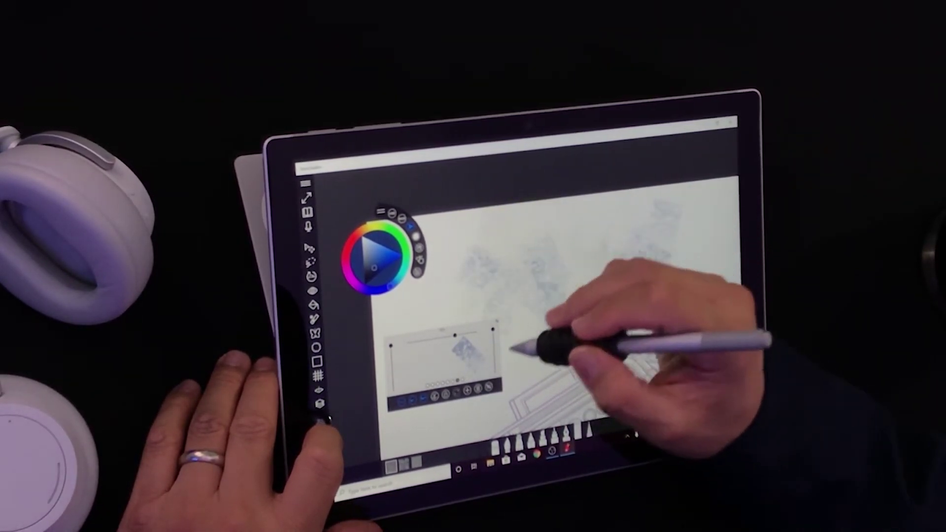
{"action": "left_click", "coordinate": [462, 380]}
{"action": "left_click", "coordinate": [457, 392]}
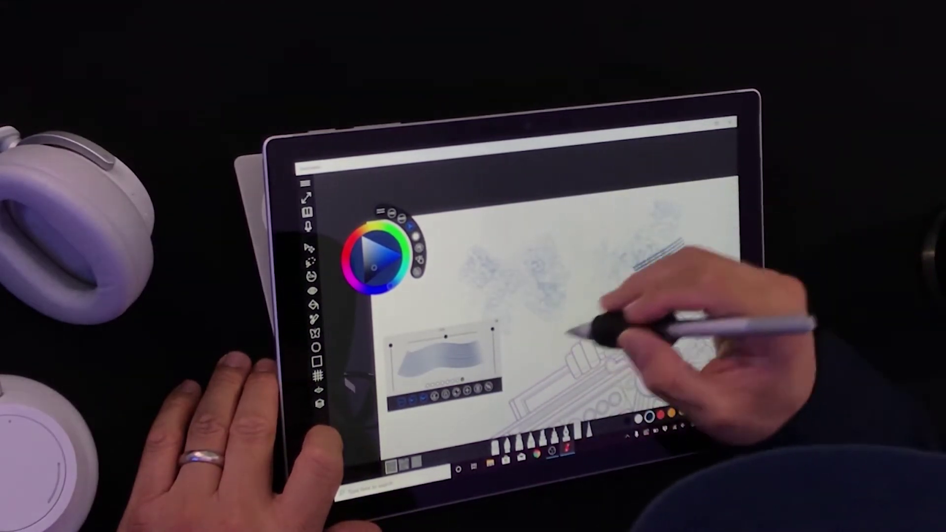
{"action": "mouse_move", "coordinate": [563, 337]}
{"action": "left_mouse_down"}
{"action": "mouse_move", "coordinate": [688, 246]}
{"action": "mouse_move", "coordinate": [585, 276]}
{"action": "left_mouse_up"}
{"action": "left_click_drag", "start_coordinate": [535, 324], "coordinate": [543, 319]}
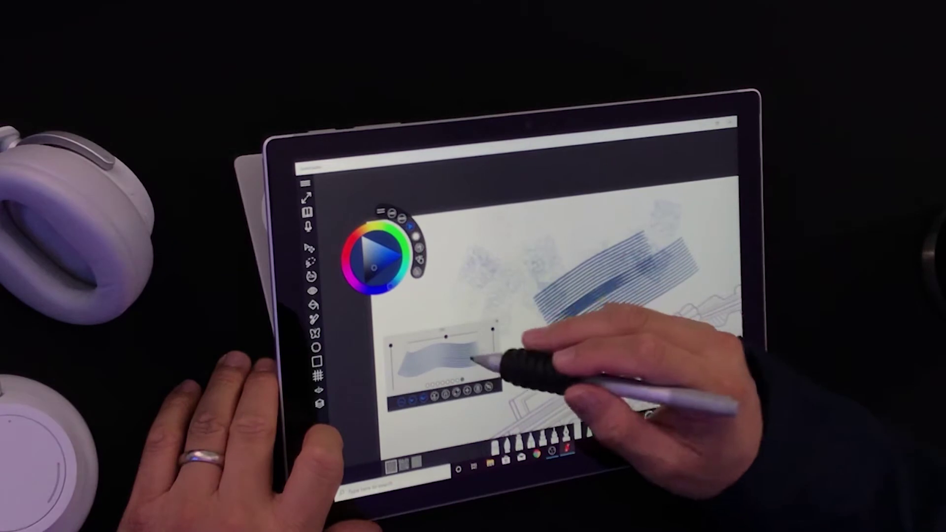
Vary the striped brush's size, painting small strokes at a reduced size and wide curved strokes at a large size
{"action": "left_click_drag", "start_coordinate": [477, 362], "coordinate": [451, 371]}
{"action": "mouse_move", "coordinate": [575, 329]}
{"action": "left_mouse_down"}
{"action": "mouse_move", "coordinate": [539, 346]}
{"action": "mouse_move", "coordinate": [534, 365]}
{"action": "left_mouse_up"}
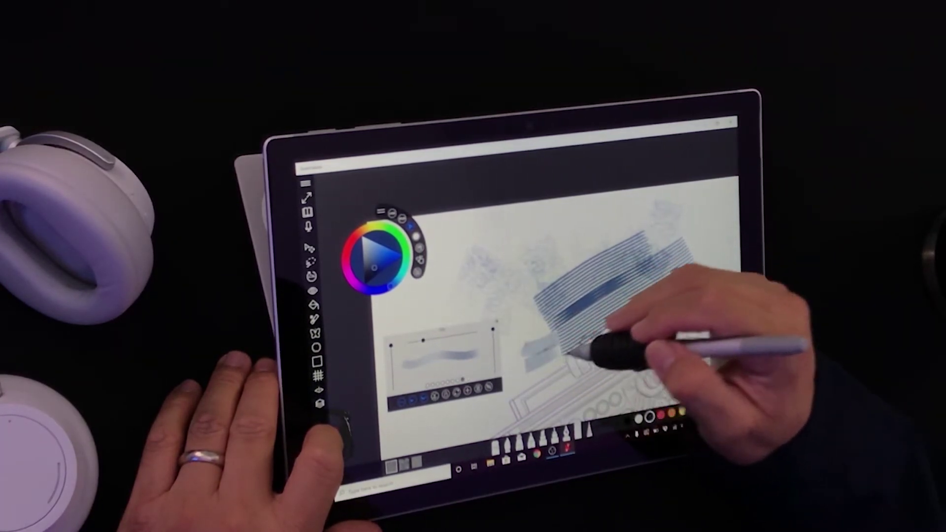
{"action": "left_click_drag", "start_coordinate": [474, 356], "coordinate": [495, 349]}
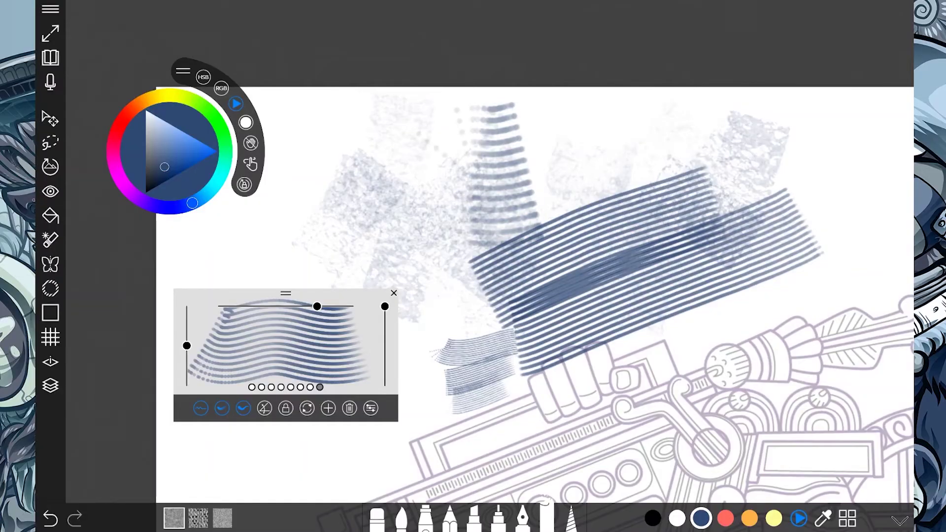
{"action": "left_click_drag", "start_coordinate": [547, 98], "coordinate": [699, 118]}
{"action": "mouse_move", "coordinate": [358, 212]}
{"action": "left_mouse_down"}
{"action": "mouse_move", "coordinate": [456, 224]}
{"action": "mouse_move", "coordinate": [544, 252]}
{"action": "left_mouse_up"}
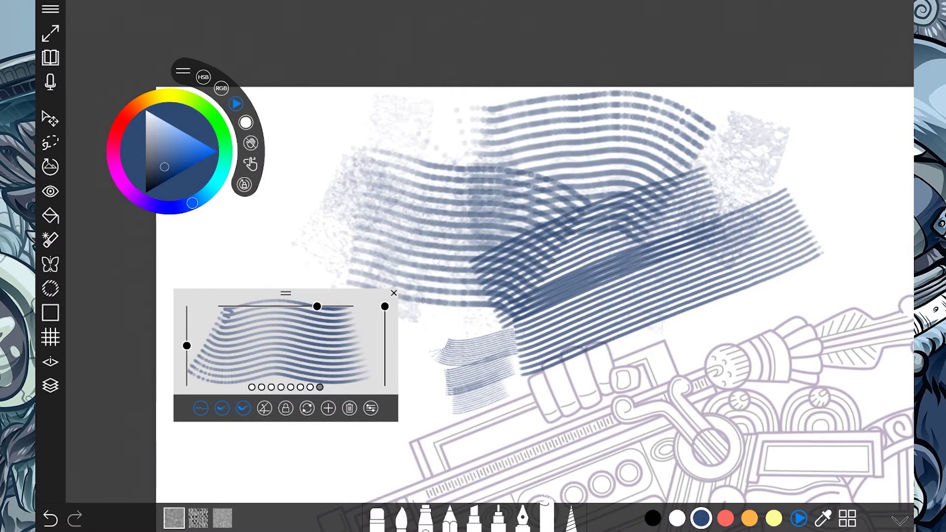
Paint a long striped stroke over the boombox, lower the stroke opacity to about 34.9 %, and overlap fainter strokes beside it
{"action": "scroll", "coordinate": [591, 222], "scroll_direction": "down", "scroll_amount": 5}
{"action": "scroll", "coordinate": [591, 222], "scroll_direction": "up", "scroll_amount": 3}
{"action": "mouse_move", "coordinate": [468, 163]}
{"action": "left_mouse_down"}
{"action": "mouse_move", "coordinate": [463, 232]}
{"action": "mouse_move", "coordinate": [483, 419]}
{"action": "left_mouse_up"}
{"action": "left_click_drag", "start_coordinate": [385, 307], "coordinate": [385, 360]}
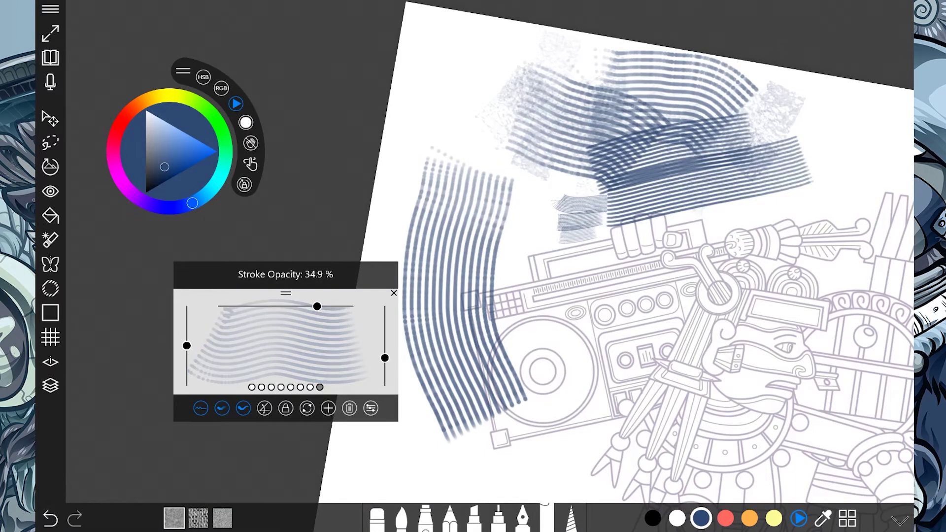
{"action": "left_click_drag", "start_coordinate": [529, 189], "coordinate": [527, 384]}
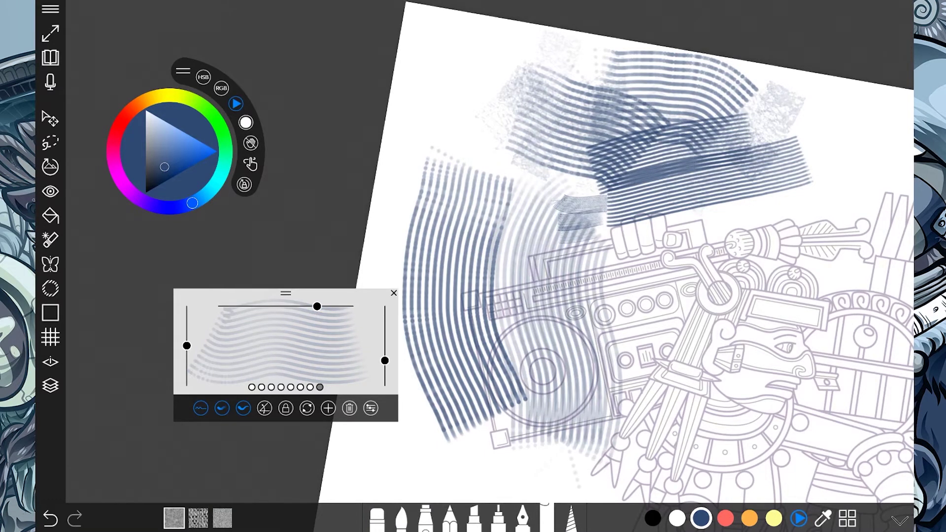
{"action": "left_click_drag", "start_coordinate": [552, 194], "coordinate": [584, 380]}
Delete both test-stroke layers and add a new empty layer above the sketch
{"action": "scroll", "coordinate": [611, 295], "scroll_direction": "down", "scroll_amount": 5}
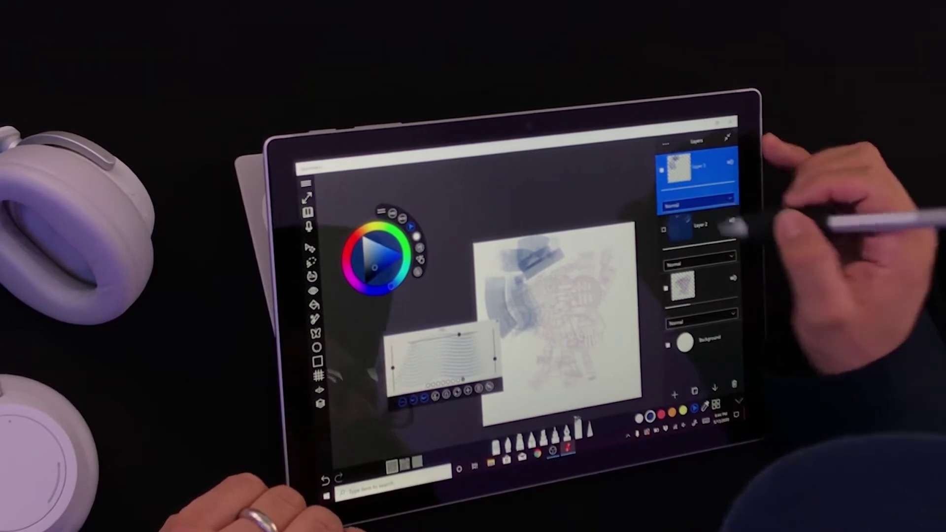
{"action": "left_click", "coordinate": [736, 384]}
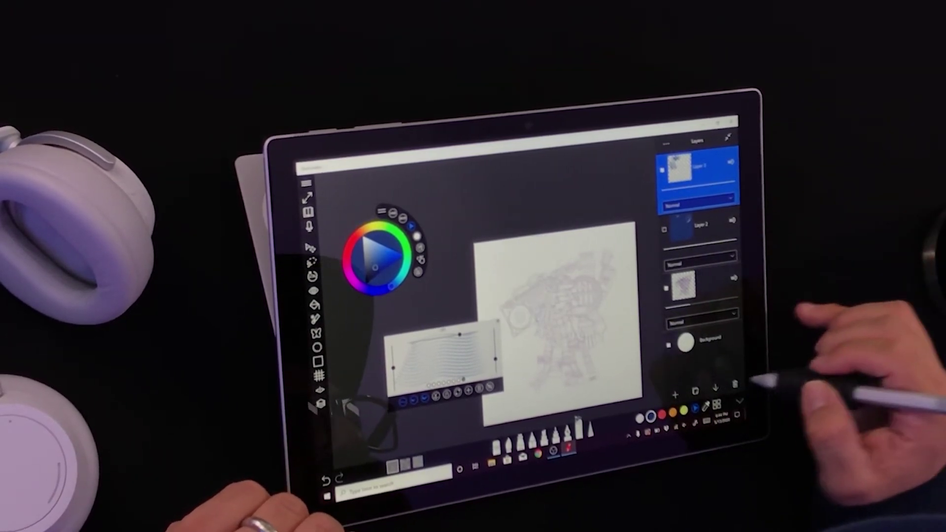
{"action": "left_click", "coordinate": [735, 385]}
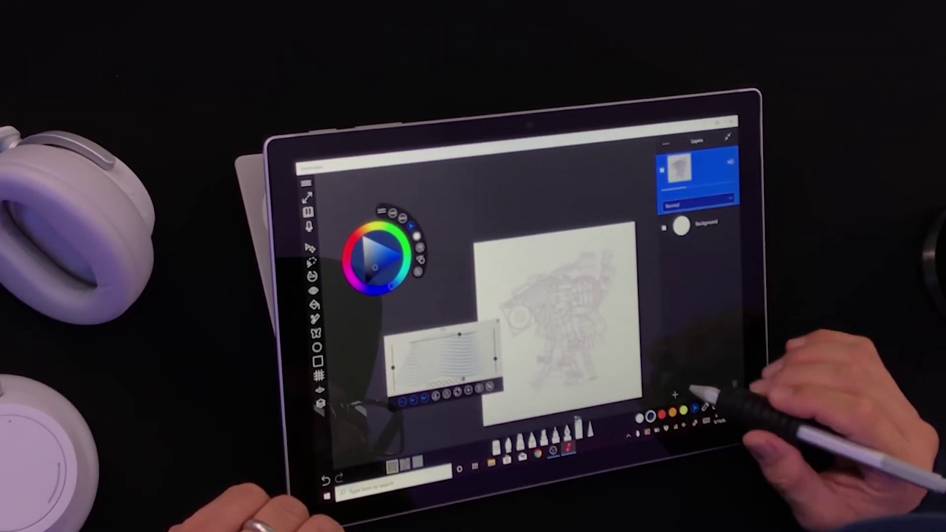
{"action": "left_click", "coordinate": [676, 394]}
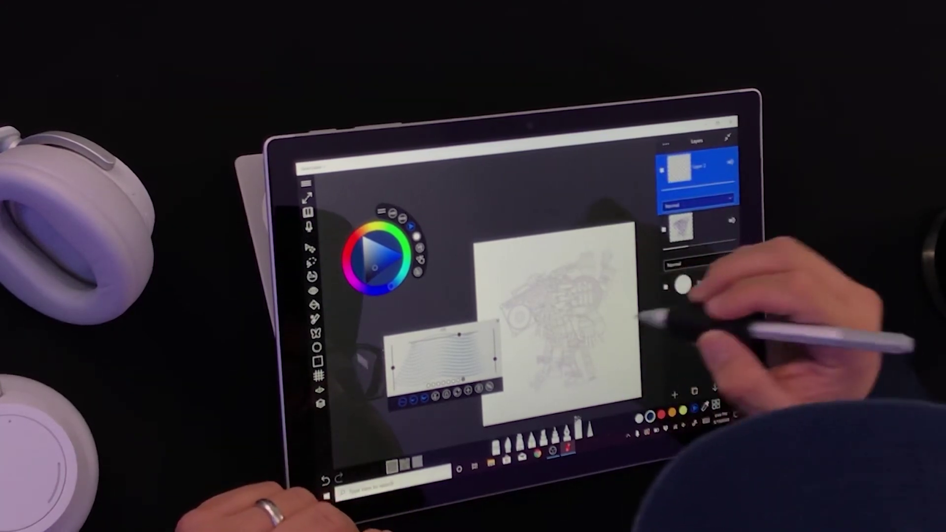
Hide the layer list, reduce the striped brush's size, and switch to the Blackboard Chalk preset
{"action": "left_click", "coordinate": [619, 327]}
{"action": "left_click_drag", "start_coordinate": [459, 334], "coordinate": [430, 339]}
{"action": "left_click", "coordinate": [459, 382]}
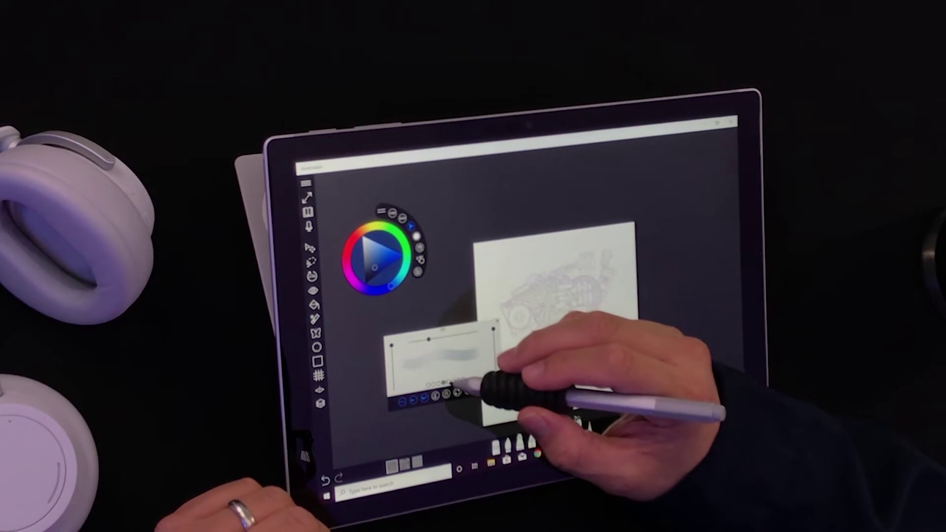
{"action": "left_click", "coordinate": [448, 383]}
{"action": "left_click", "coordinate": [439, 384]}
{"action": "left_click", "coordinate": [449, 382]}
{"action": "left_click", "coordinate": [439, 384]}
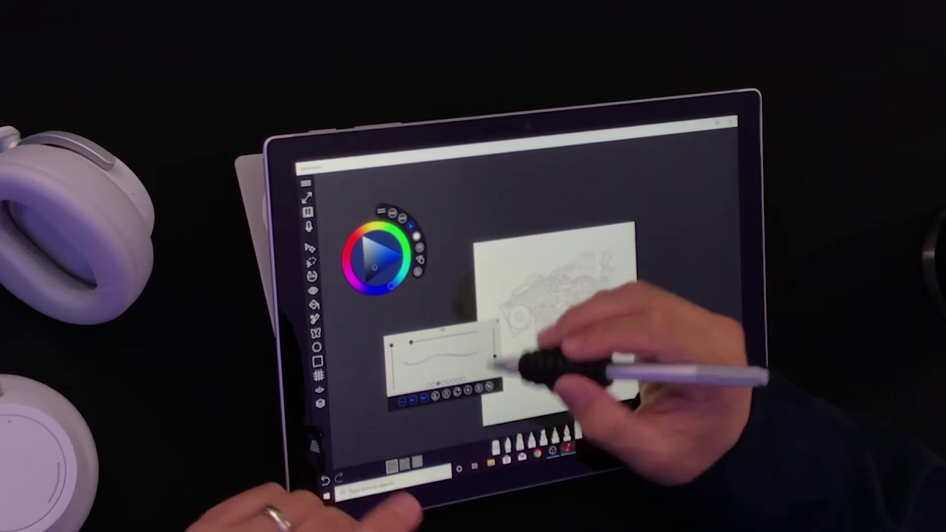
{"action": "scroll", "coordinate": [586, 313], "scroll_direction": "up", "scroll_amount": 5}
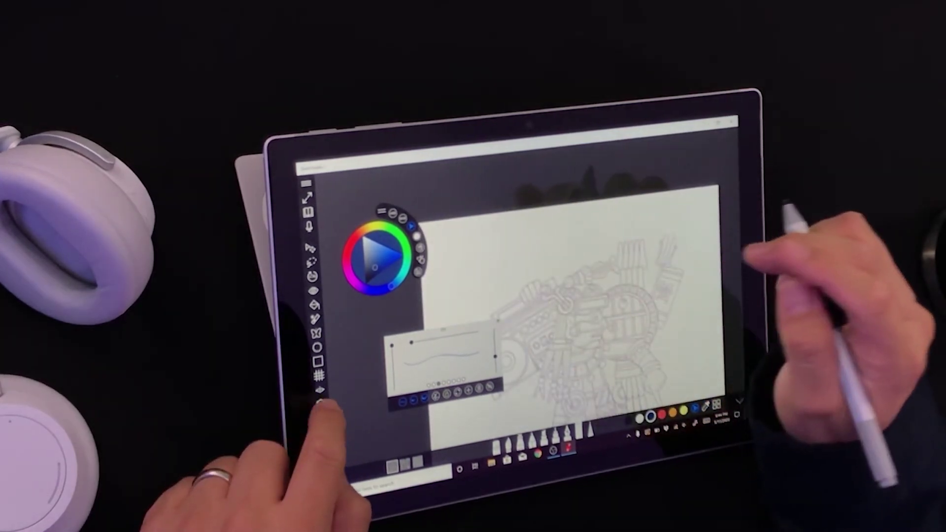
Draw blue chalk test strokes beside the sketch, add a copy of the chalk preset, and draw black strokes alongside
{"action": "left_click", "coordinate": [321, 403]}
{"action": "scroll", "coordinate": [601, 286], "scroll_direction": "up", "scroll_amount": 5}
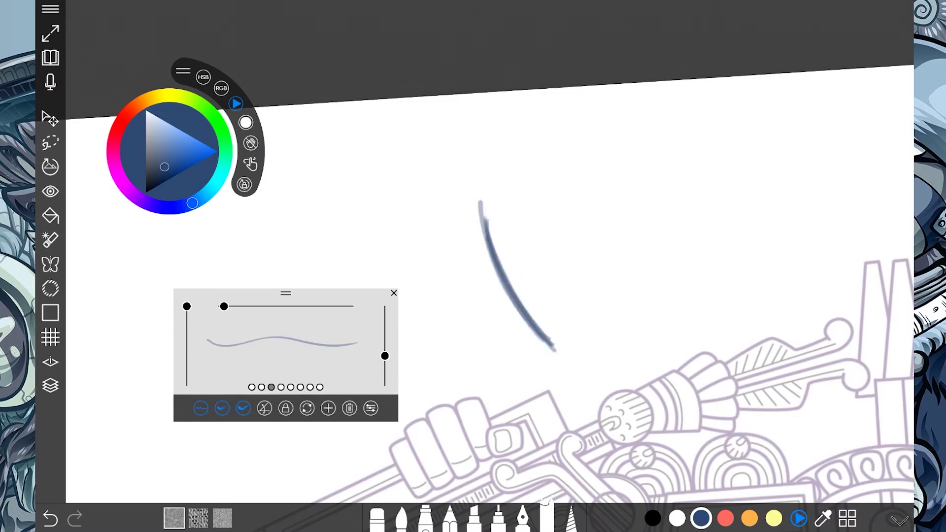
{"action": "left_click", "coordinate": [325, 388]}
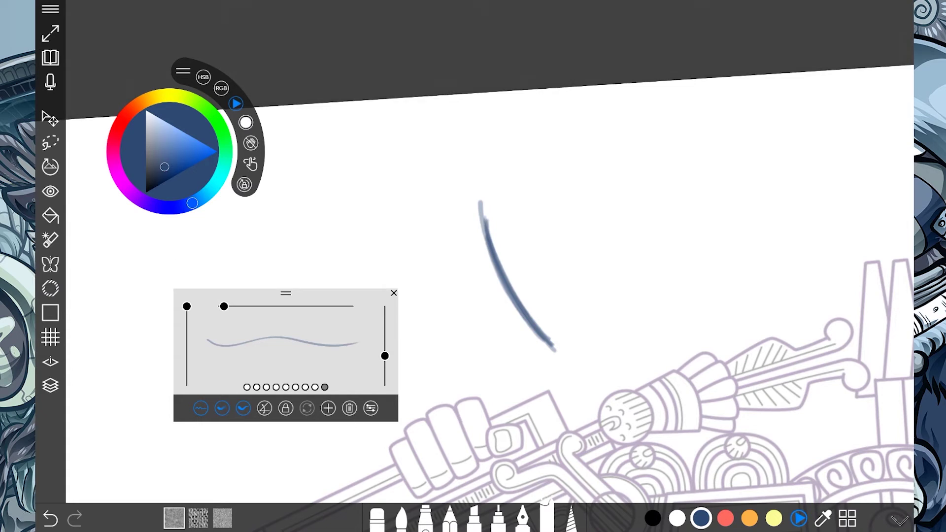
{"action": "left_click", "coordinate": [653, 518]}
{"action": "scroll", "coordinate": [690, 242], "scroll_direction": "up", "scroll_amount": 3}
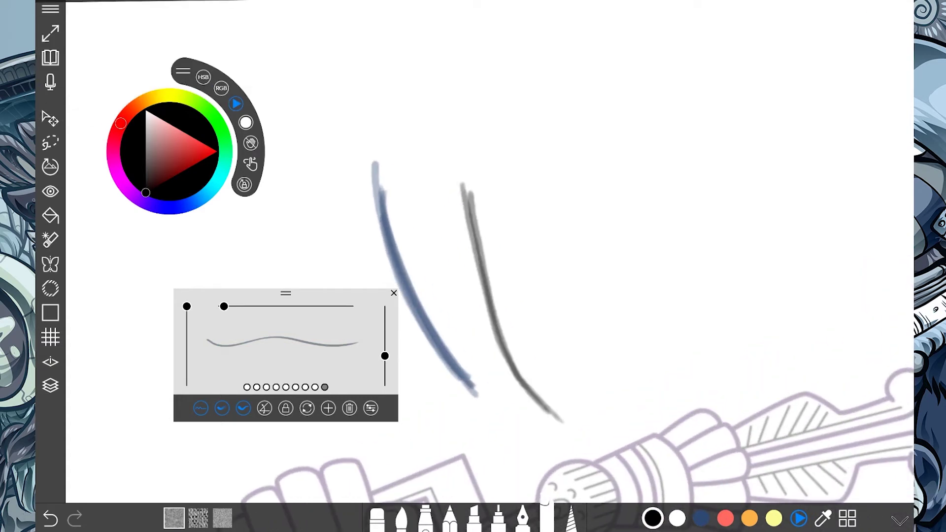
Set the chalk brush's blend mode to Multiply and draw crossing black strokes over the existing test marks
{"action": "left_click", "coordinate": [371, 408]}
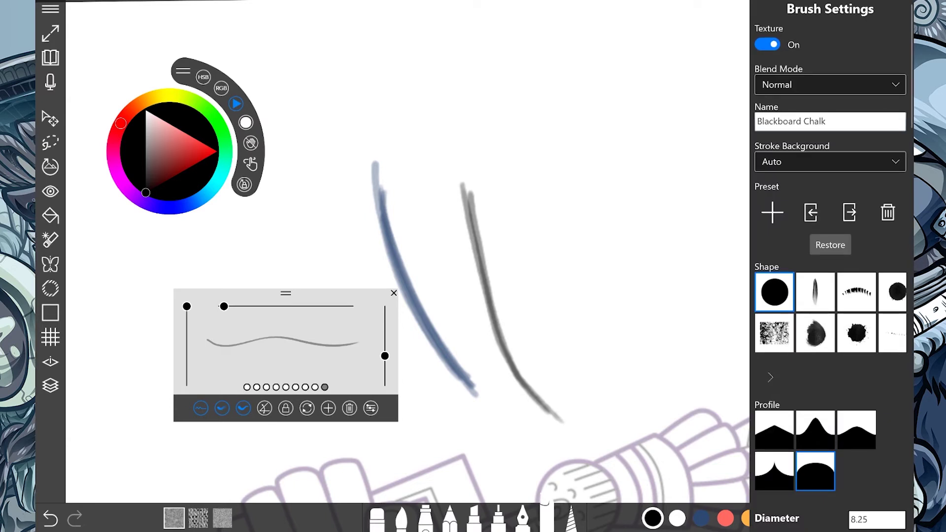
{"action": "left_click", "coordinate": [830, 85]}
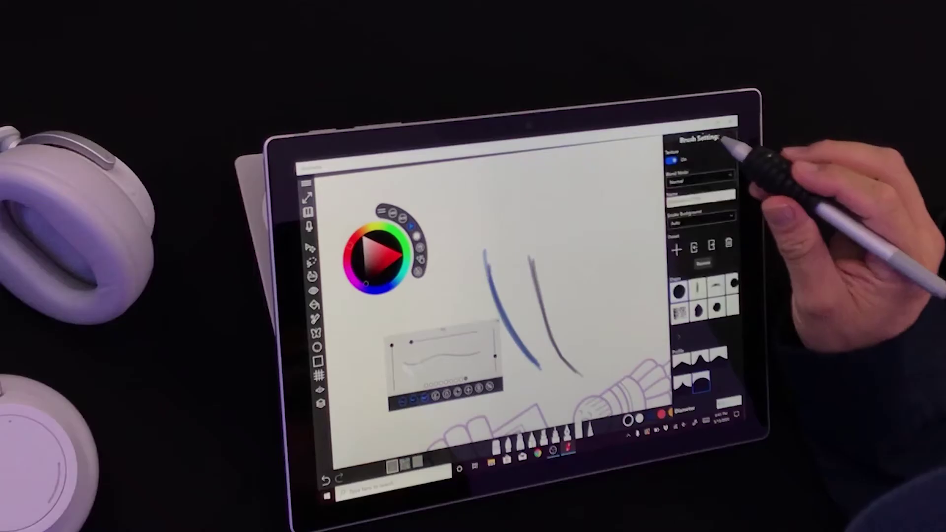
{"action": "left_click", "coordinate": [717, 182]}
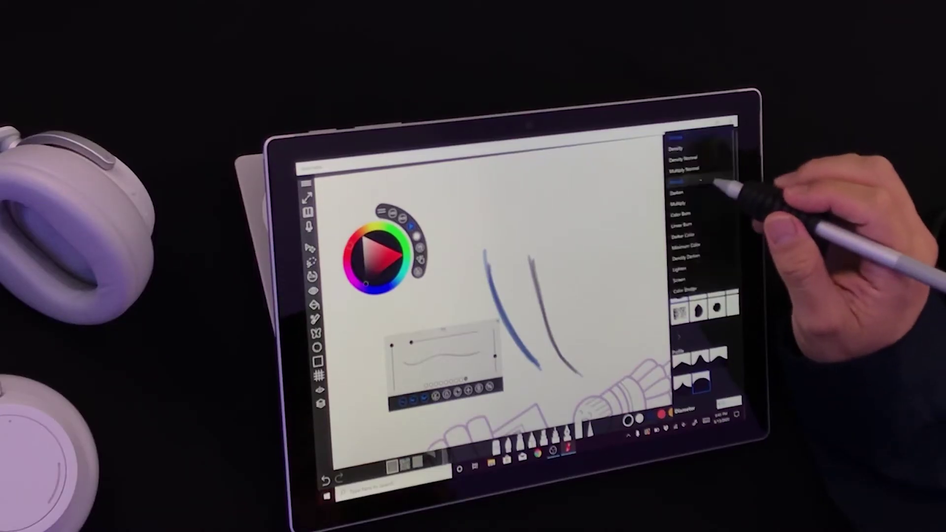
{"action": "left_click", "coordinate": [702, 203]}
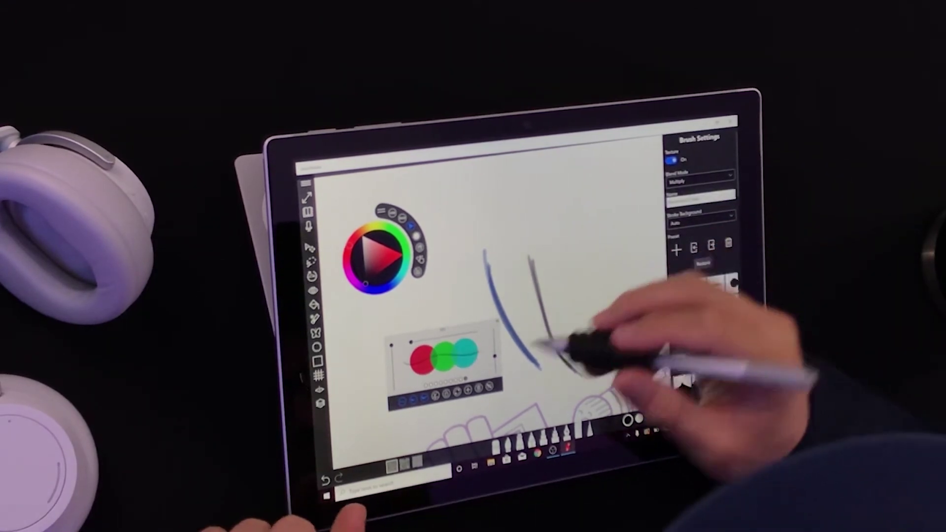
{"action": "left_click", "coordinate": [574, 287]}
{"action": "left_click_drag", "start_coordinate": [574, 269], "coordinate": [529, 384]}
{"action": "left_click_drag", "start_coordinate": [575, 269], "coordinate": [534, 375]}
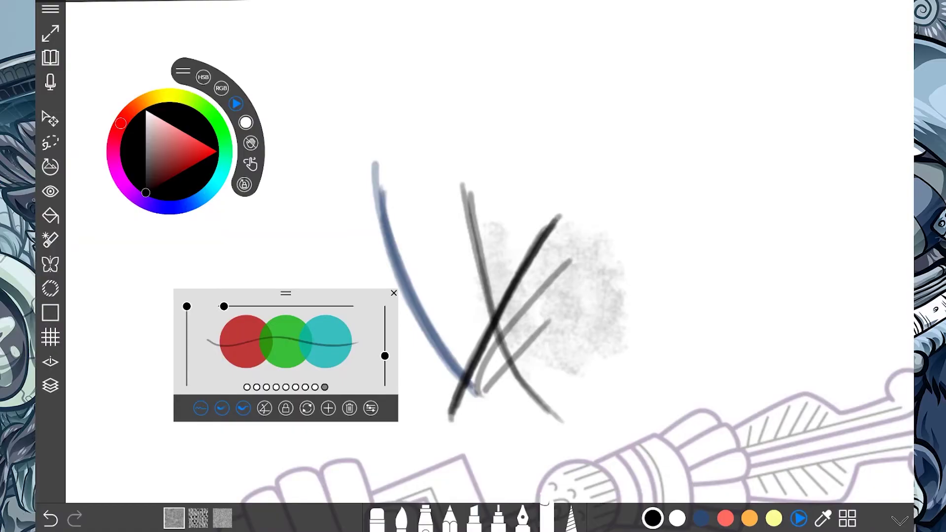
Change the chalk brush's blend mode to Color Dodge and scribble over the crossed strokes
{"action": "left_click", "coordinate": [370, 408]}
{"action": "left_click", "coordinate": [830, 84]}
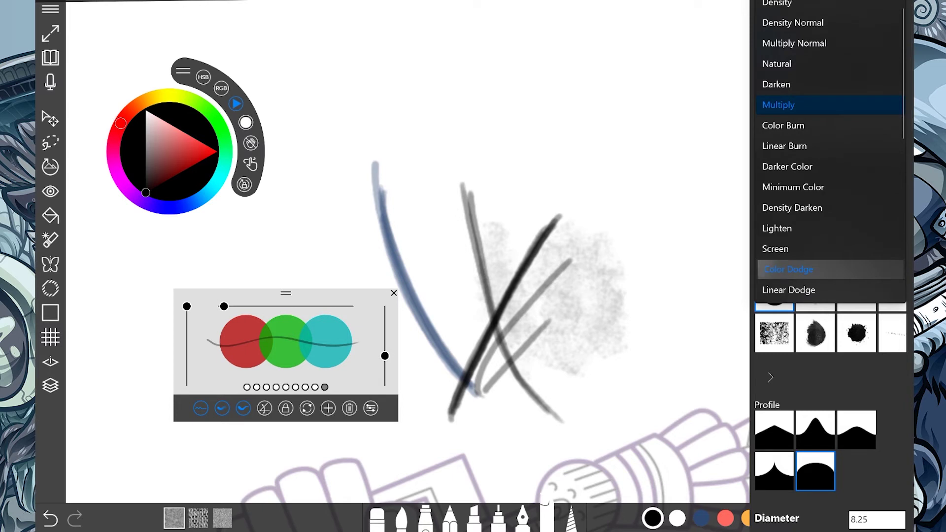
{"action": "left_click", "coordinate": [789, 269]}
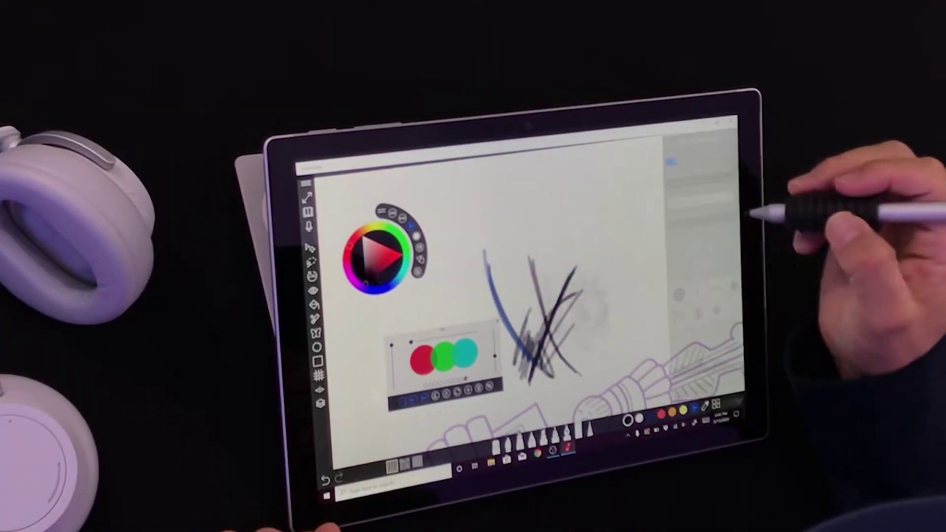
Set the chalk brush's blend mode to Linear Light, pick the red swatch, and scribble over the dark strokes
{"action": "left_click", "coordinate": [720, 180]}
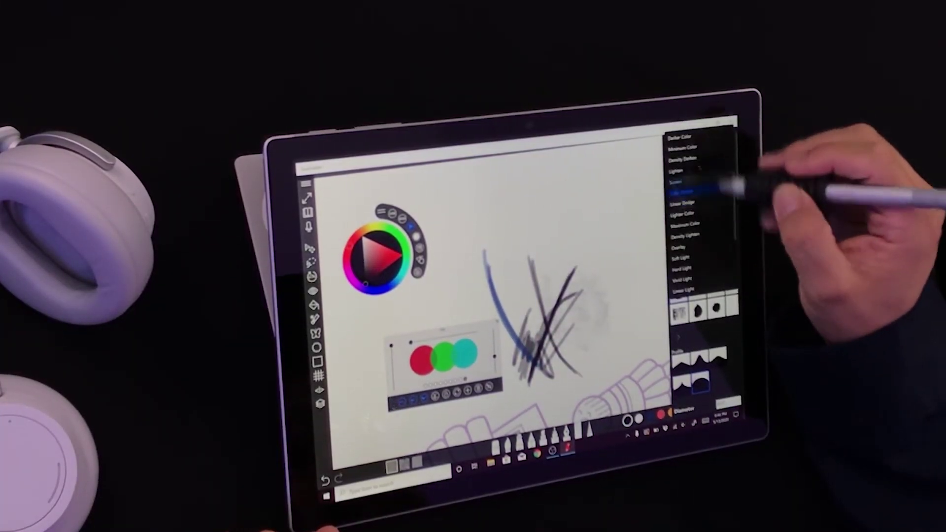
{"action": "left_click", "coordinate": [685, 289]}
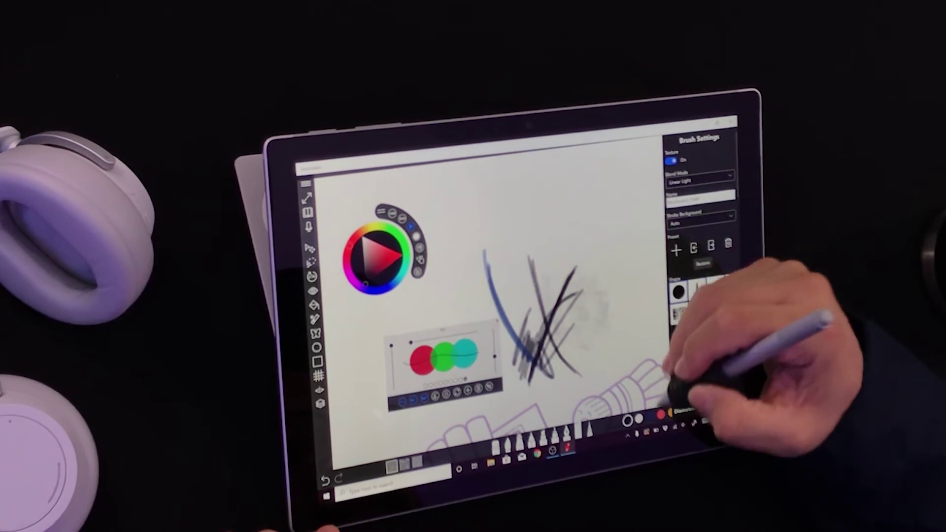
{"action": "left_click", "coordinate": [663, 416]}
{"action": "left_click", "coordinate": [662, 414]}
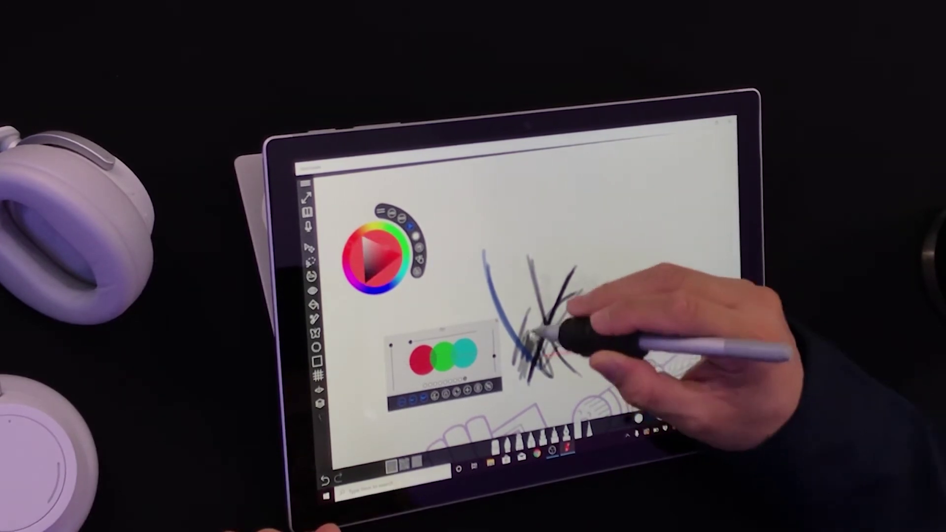
{"action": "mouse_move", "coordinate": [530, 323]}
{"action": "left_mouse_down"}
{"action": "mouse_move", "coordinate": [557, 353]}
{"action": "mouse_move", "coordinate": [550, 328]}
{"action": "left_mouse_up"}
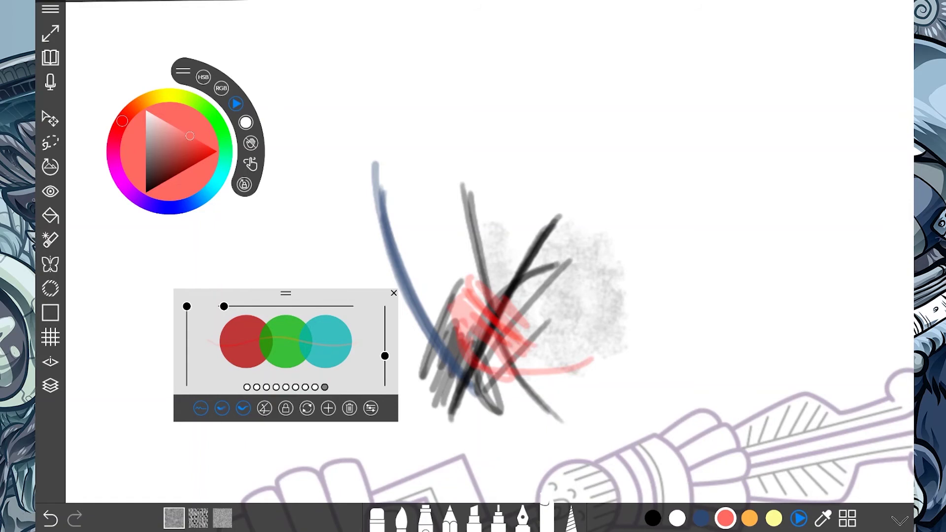
Return the chalk brush's blend mode to Normal and scribble dense red strokes over the same test marks
{"action": "left_click", "coordinate": [370, 408]}
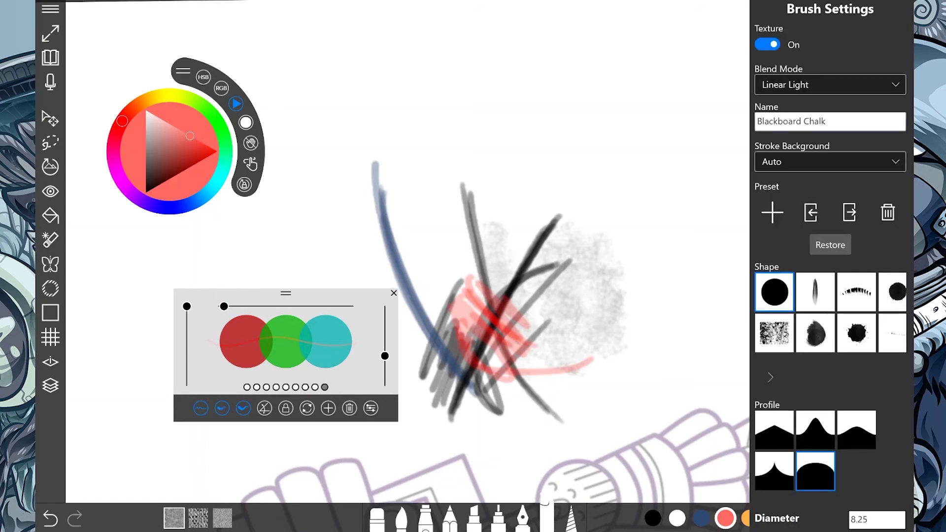
{"action": "left_click", "coordinate": [831, 85]}
{"action": "scroll", "coordinate": [831, 128], "scroll_direction": "up", "scroll_amount": 6}
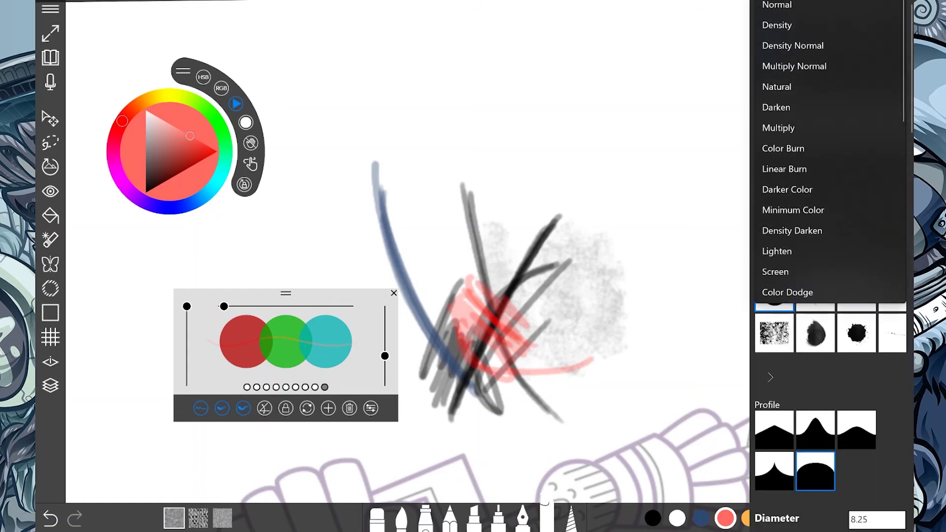
{"action": "left_click", "coordinate": [778, 4]}
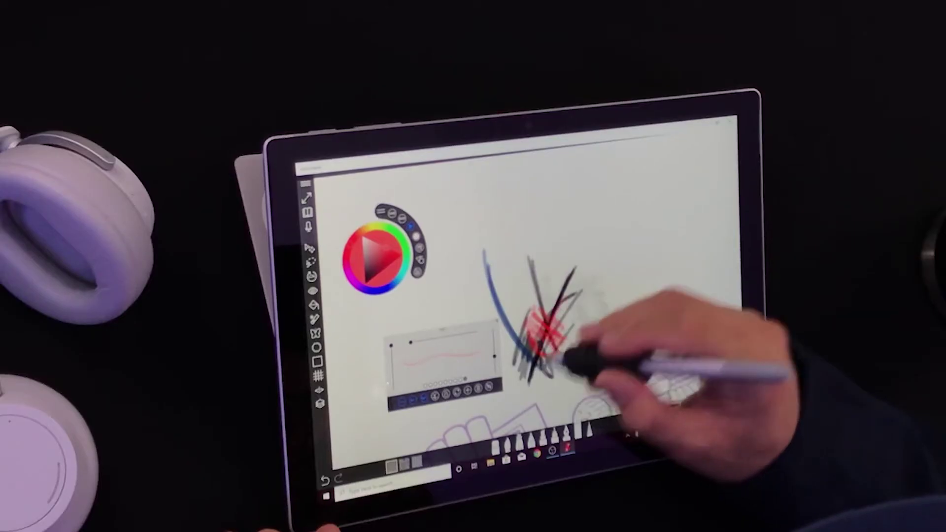
{"action": "mouse_move", "coordinate": [494, 356]}
{"action": "left_mouse_down"}
{"action": "mouse_move", "coordinate": [493, 329]}
{"action": "mouse_move", "coordinate": [553, 363]}
{"action": "mouse_move", "coordinate": [594, 343]}
{"action": "mouse_move", "coordinate": [566, 320]}
{"action": "mouse_move", "coordinate": [558, 285]}
{"action": "left_mouse_up"}
Go through the chalk brush's settings down to Paper Settings and choose the spotted paper texture
{"action": "left_click", "coordinate": [489, 387]}
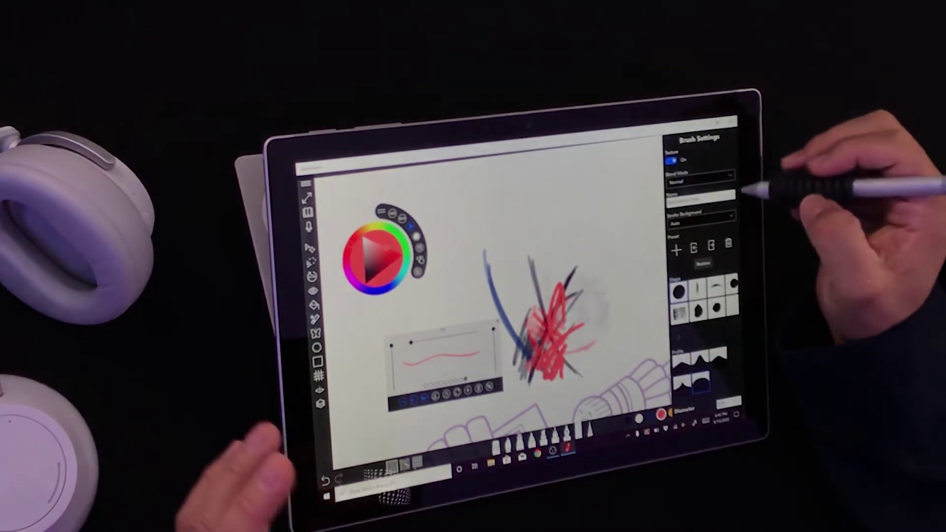
{"action": "left_click_drag", "start_coordinate": [733, 237], "coordinate": [733, 143]}
{"action": "left_click_drag", "start_coordinate": [736, 212], "coordinate": [728, 184]}
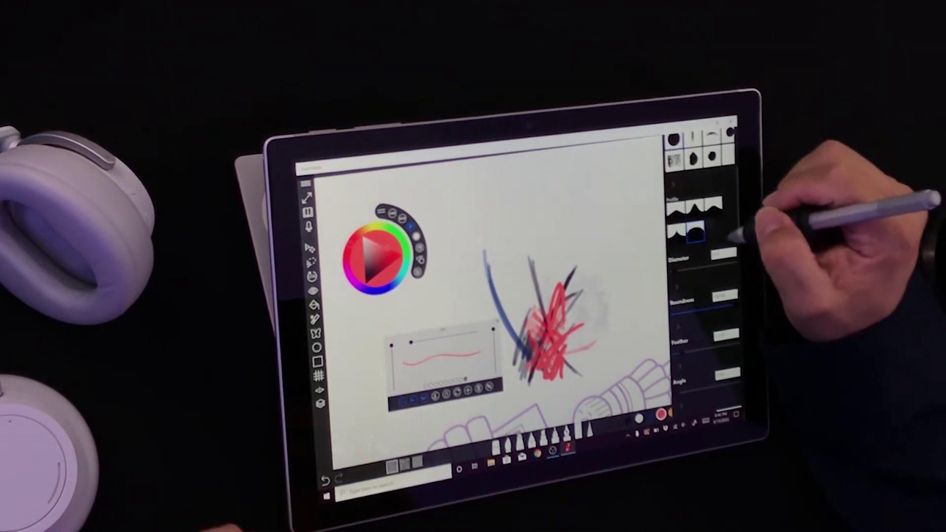
{"action": "scroll", "coordinate": [712, 231], "scroll_direction": "down", "scroll_amount": 3}
{"action": "scroll", "coordinate": [699, 236], "scroll_direction": "down", "scroll_amount": 3}
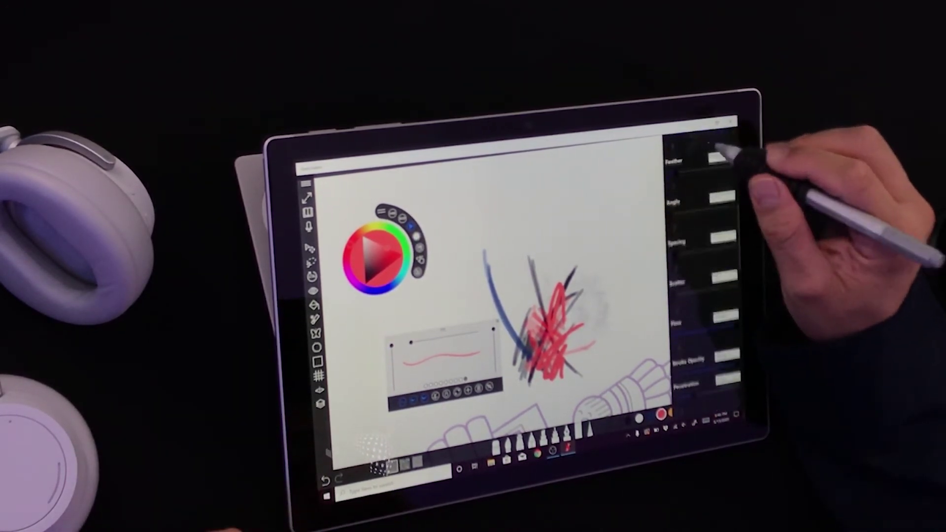
{"action": "scroll", "coordinate": [710, 215], "scroll_direction": "down", "scroll_amount": 3}
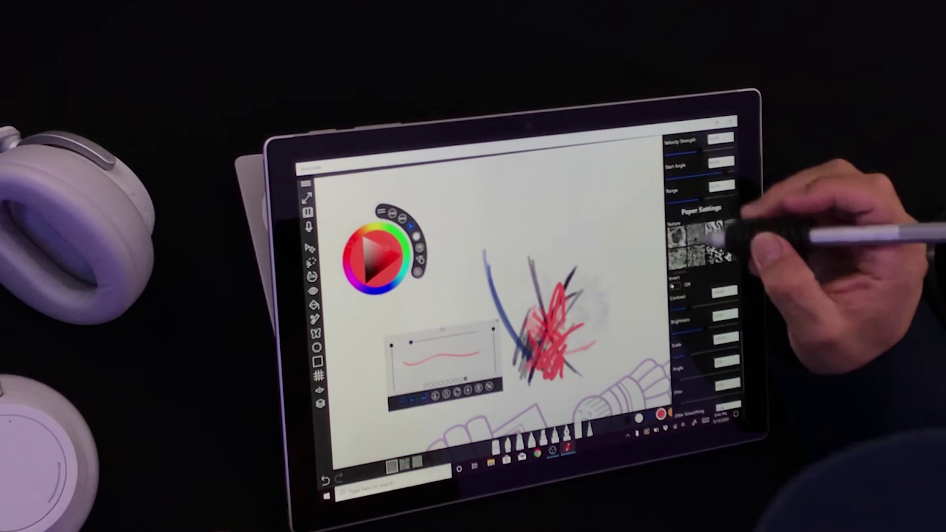
{"action": "scroll", "coordinate": [705, 246], "scroll_direction": "up", "scroll_amount": 1}
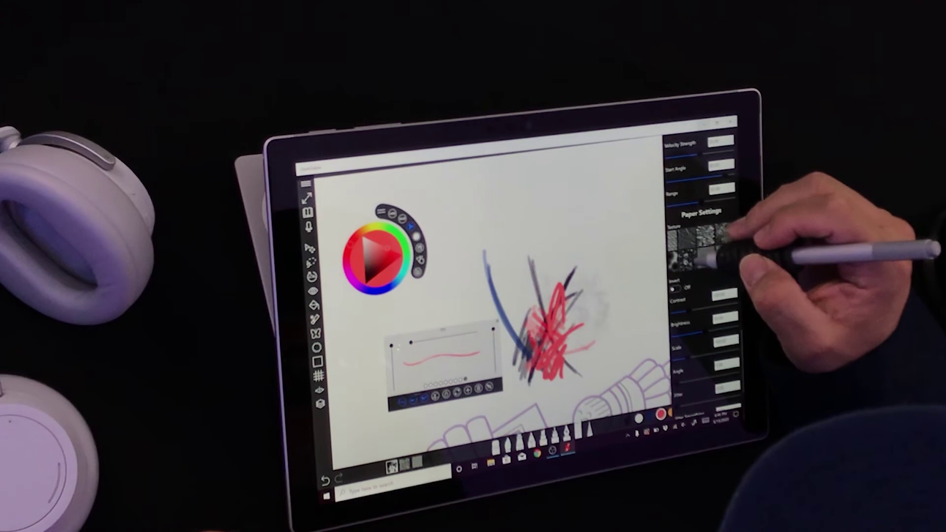
Draw a long wavy red stroke with the spotted texture, weaken the brush's stroke strength, and add faint blue strokes beside it
{"action": "left_click_drag", "start_coordinate": [628, 292], "coordinate": [636, 312]}
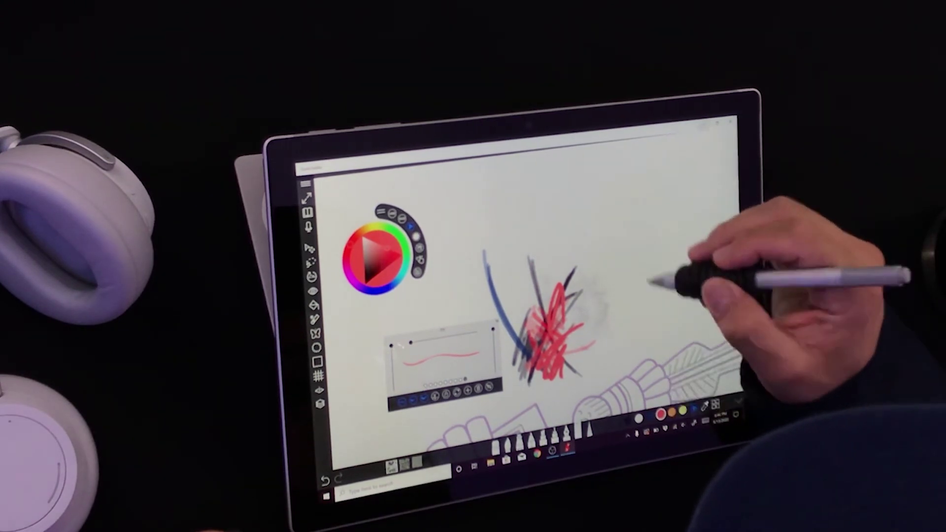
{"action": "left_click_drag", "start_coordinate": [620, 207], "coordinate": [624, 274]}
{"action": "left_click_drag", "start_coordinate": [493, 330], "coordinate": [494, 354]}
{"action": "left_click_drag", "start_coordinate": [186, 329], "coordinate": [187, 317]}
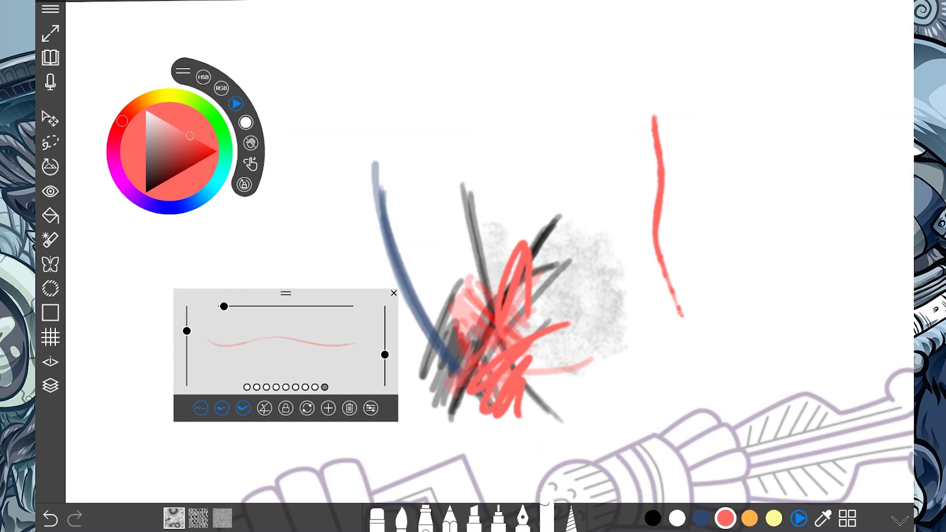
{"action": "scroll", "coordinate": [663, 217], "scroll_direction": "up", "scroll_amount": 4}
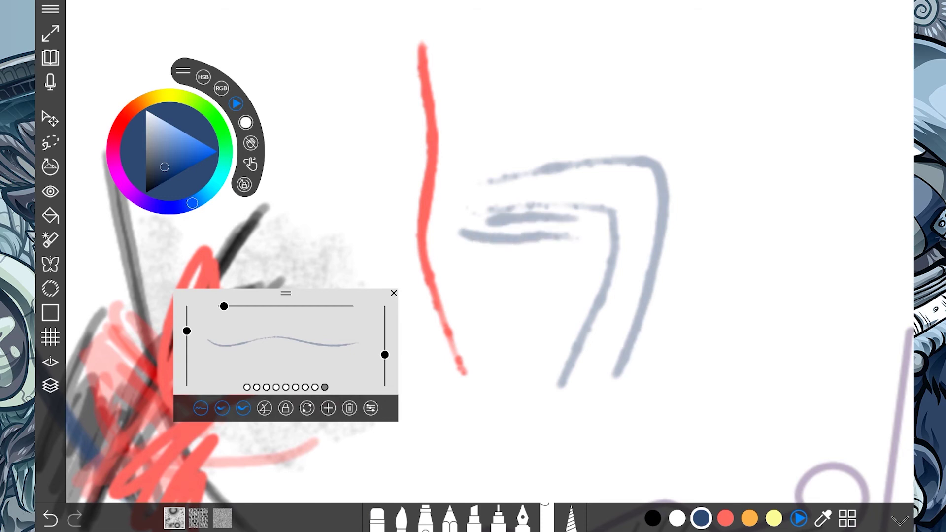
Switch the brush to a different paper texture and draw wavy blue strokes beside the previous ones
{"action": "left_click", "coordinate": [370, 408]}
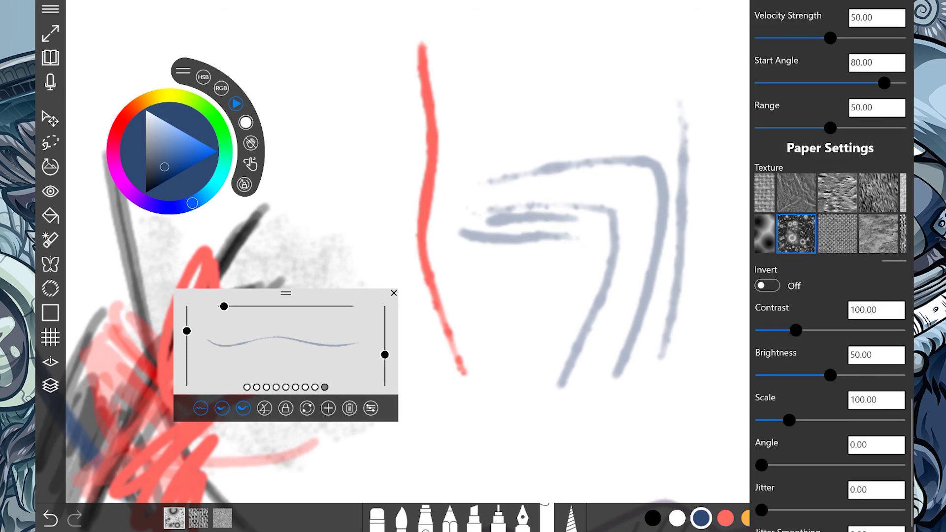
{"action": "scroll", "coordinate": [830, 214], "scroll_direction": "right", "scroll_amount": 1}
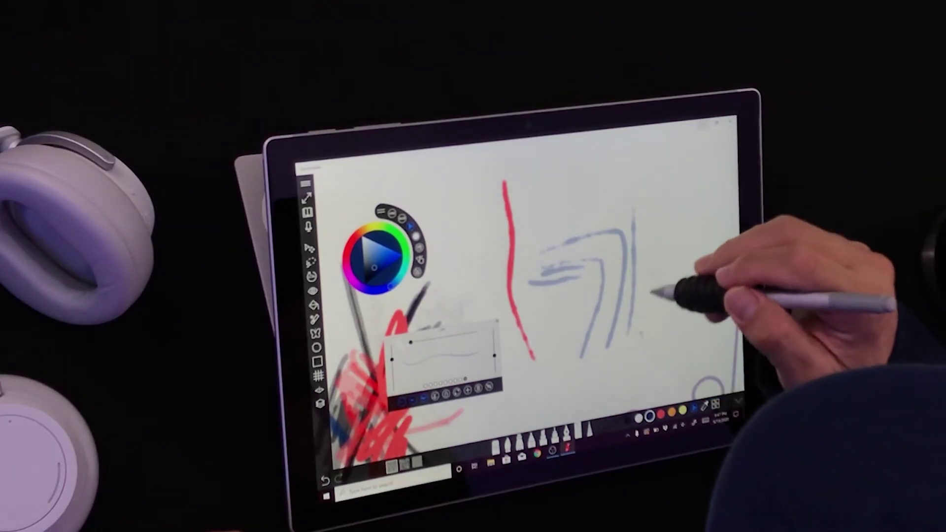
{"action": "mouse_move", "coordinate": [668, 204]}
{"action": "left_mouse_down"}
{"action": "mouse_move", "coordinate": [671, 280]}
{"action": "mouse_move", "coordinate": [652, 341]}
{"action": "left_mouse_up"}
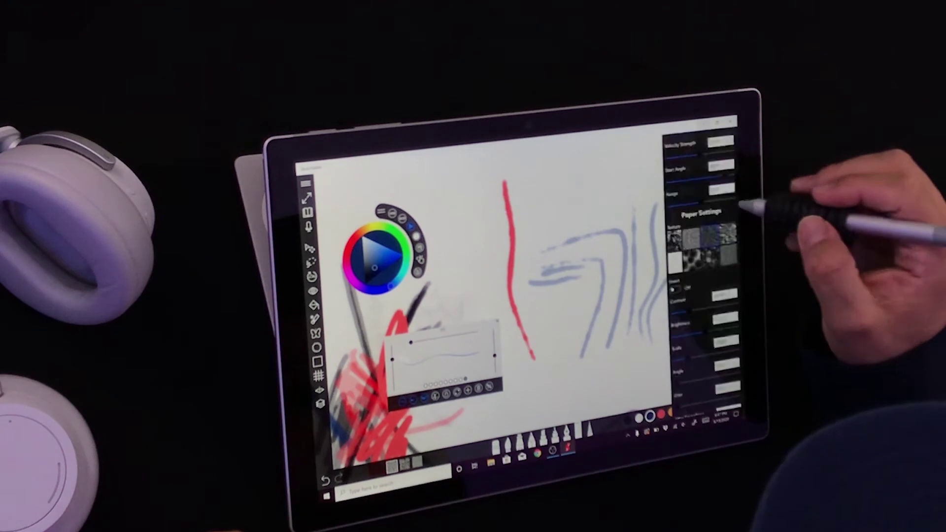
Choose another paper texture for the chalk brush and draw curved blue strokes on both sides of the existing blue strokes
{"action": "left_click", "coordinate": [710, 235]}
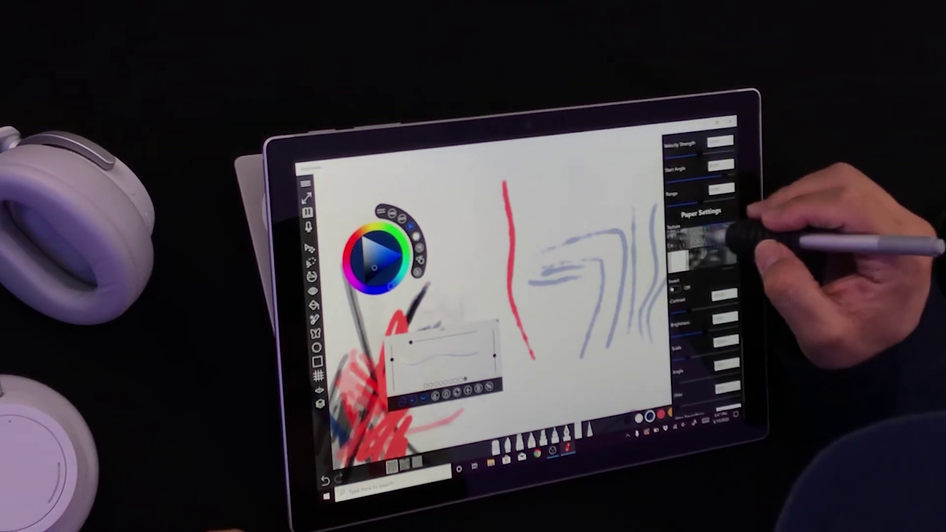
{"action": "left_click_drag", "start_coordinate": [717, 237], "coordinate": [735, 239]}
{"action": "left_click", "coordinate": [700, 236]}
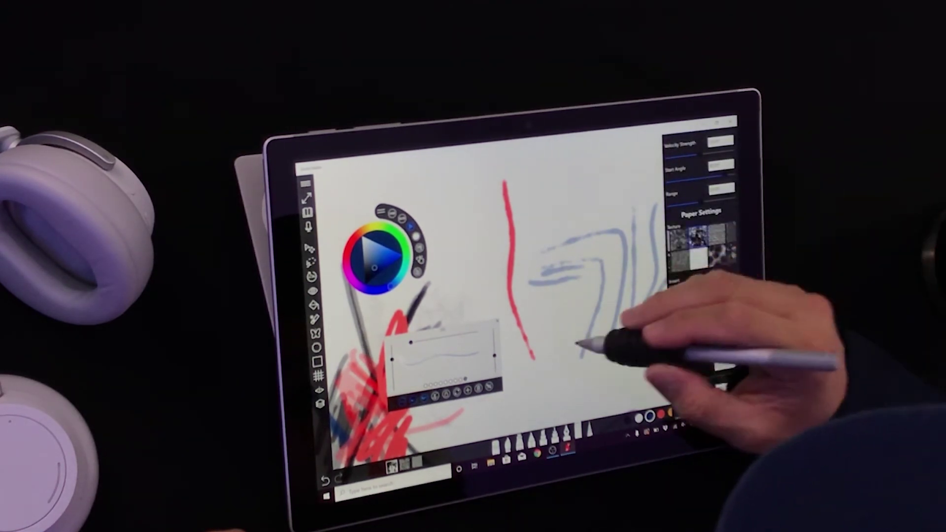
{"action": "left_click", "coordinate": [577, 345]}
{"action": "mouse_move", "coordinate": [572, 386]}
{"action": "left_mouse_down"}
{"action": "mouse_move", "coordinate": [559, 355]}
{"action": "mouse_move", "coordinate": [573, 292]}
{"action": "left_mouse_up"}
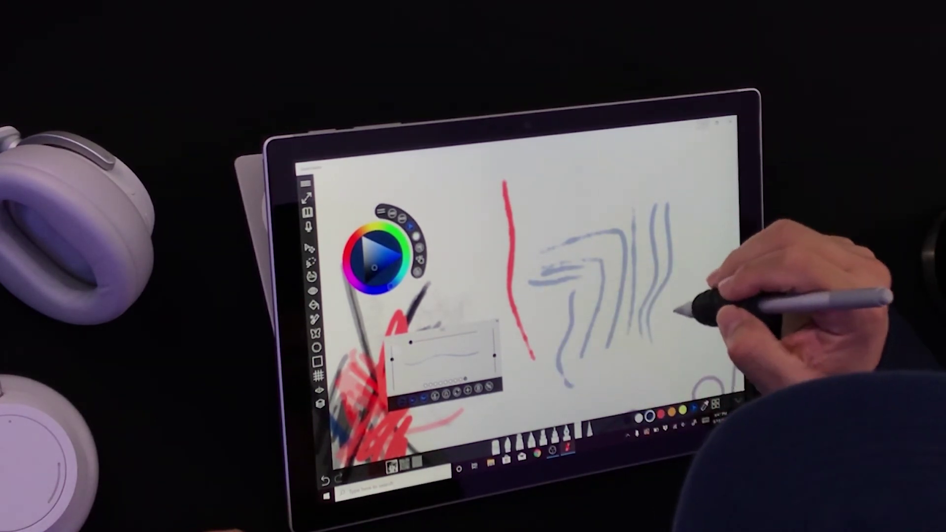
{"action": "left_click_drag", "start_coordinate": [673, 323], "coordinate": [690, 201]}
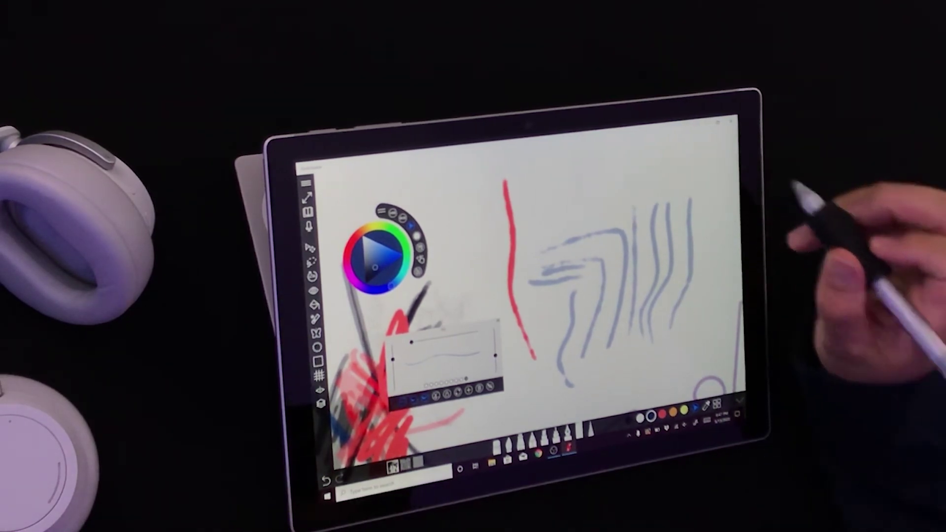